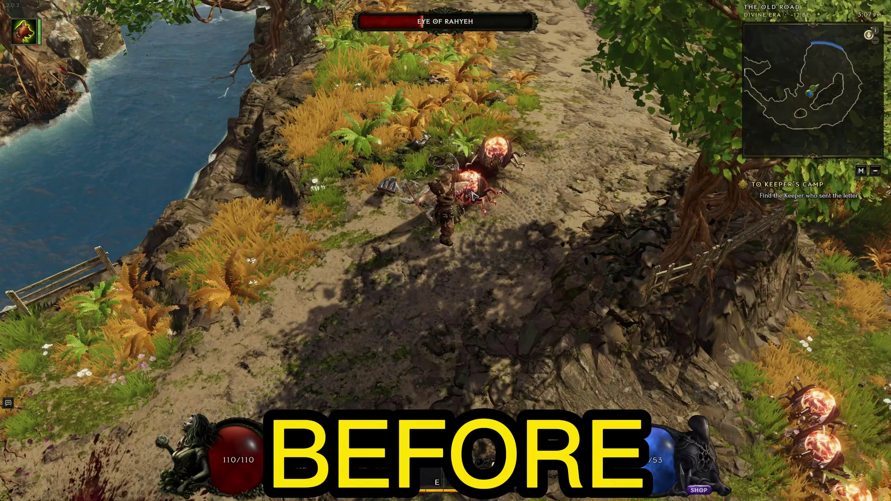
# - Close in on and attack the bomb spiders in Last Epoch
pyautogui.click(474, 197)
pyautogui.click(495, 193)
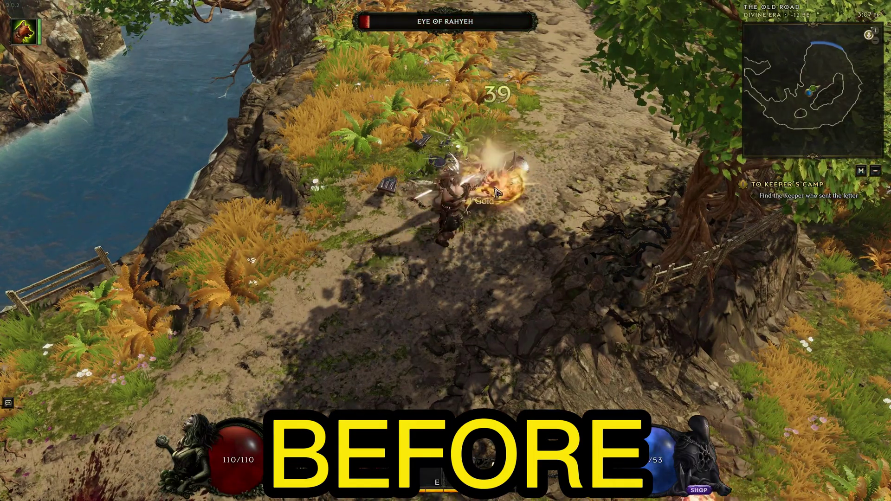
pyautogui.click(418, 278)
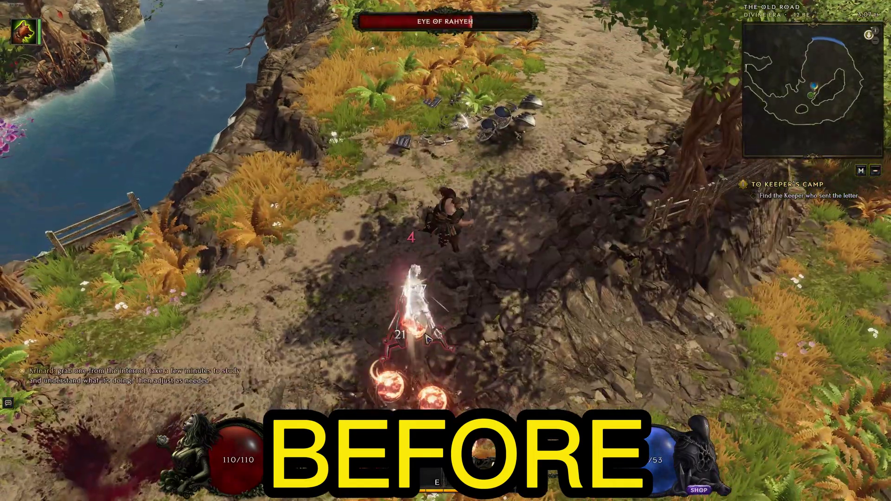
pyautogui.click(411, 353)
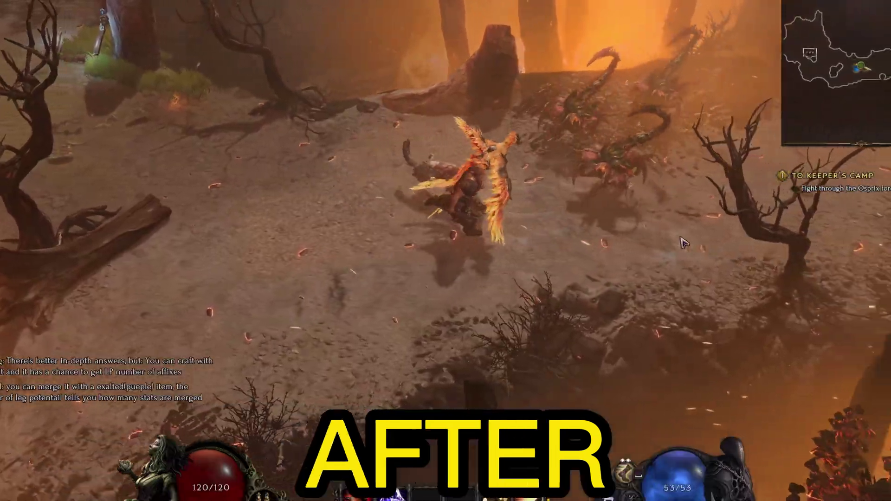
# - Fight the scorpion enemies until the gameplay clip ends
pyautogui.click(529, 187)
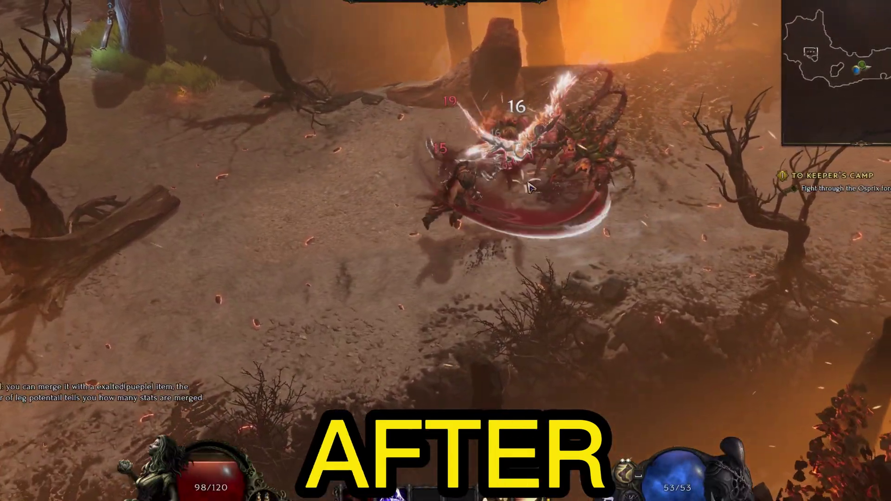
pyautogui.click(529, 187)
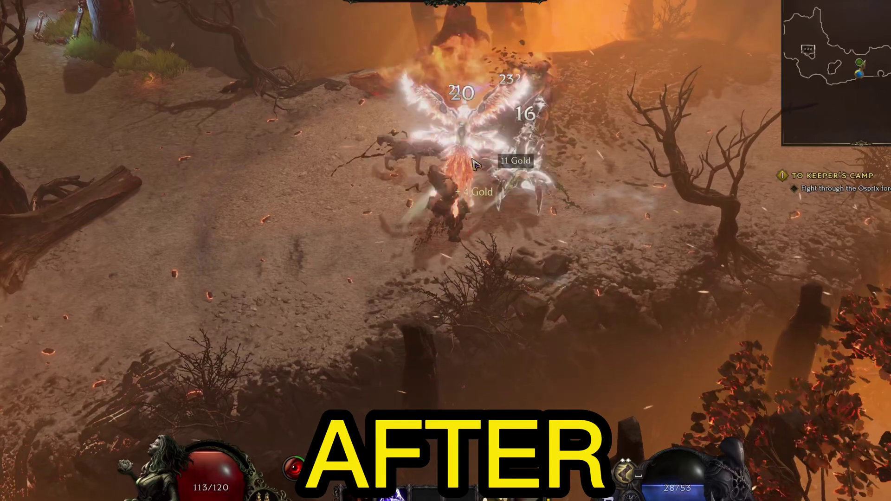
pyautogui.click(475, 164)
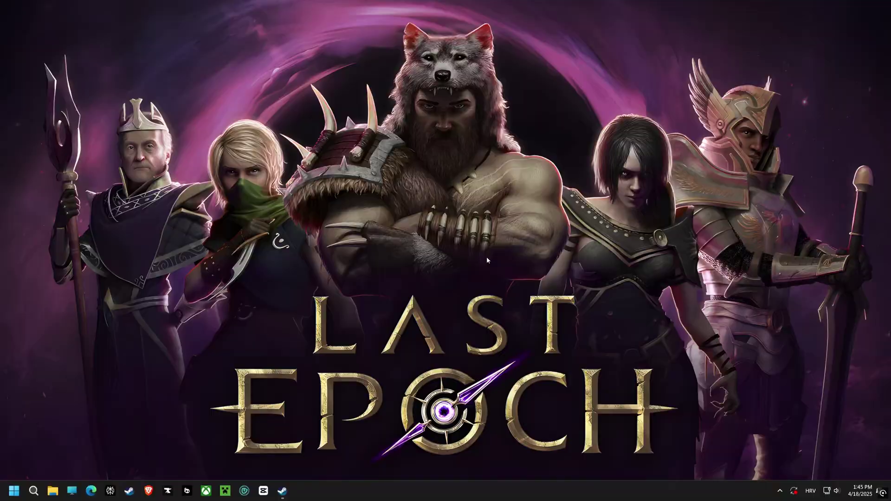
# - Open Last Epoch's local install folder from the Steam library
pyautogui.click(282, 491)
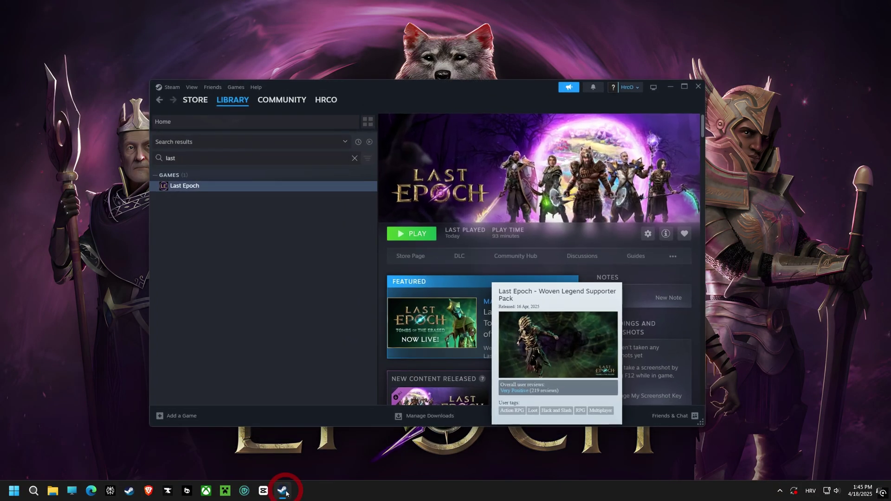
pyautogui.rightClick(185, 189)
pyautogui.moveTo(215, 231)
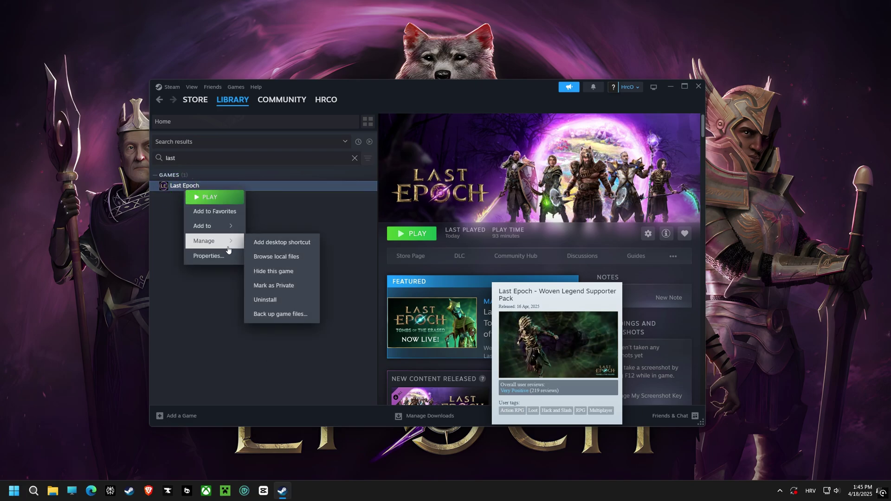
pyautogui.click(278, 256)
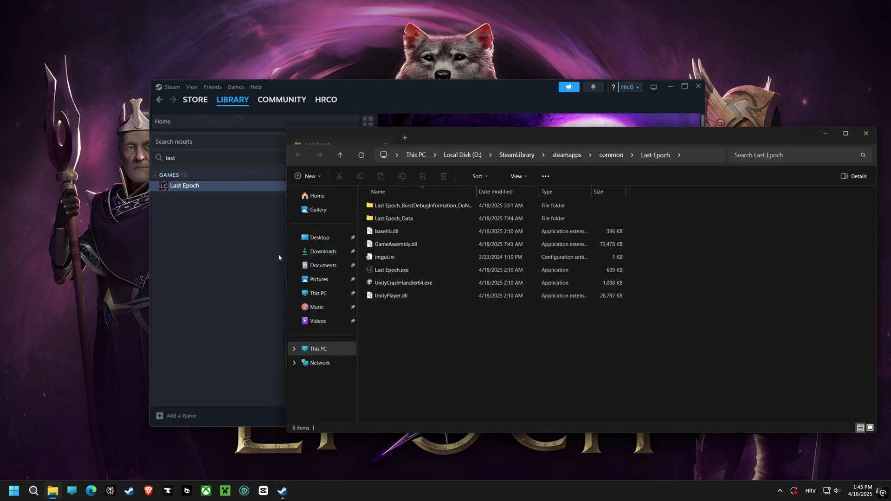
# - Open the Properties dialog of Last Epoch.exe in File Explorer
pyautogui.moveTo(357, 252); pyautogui.dragTo(319, 252)
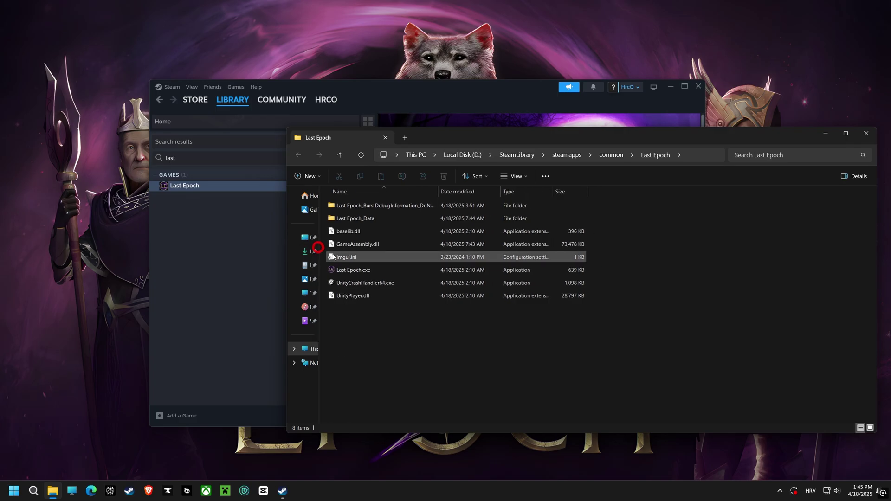
pyautogui.click(351, 270)
pyautogui.rightClick(351, 270)
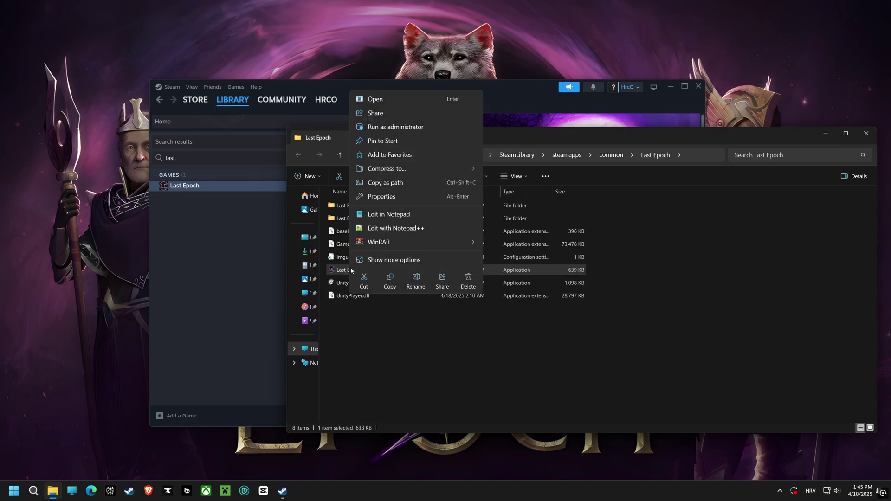
pyautogui.click(380, 197)
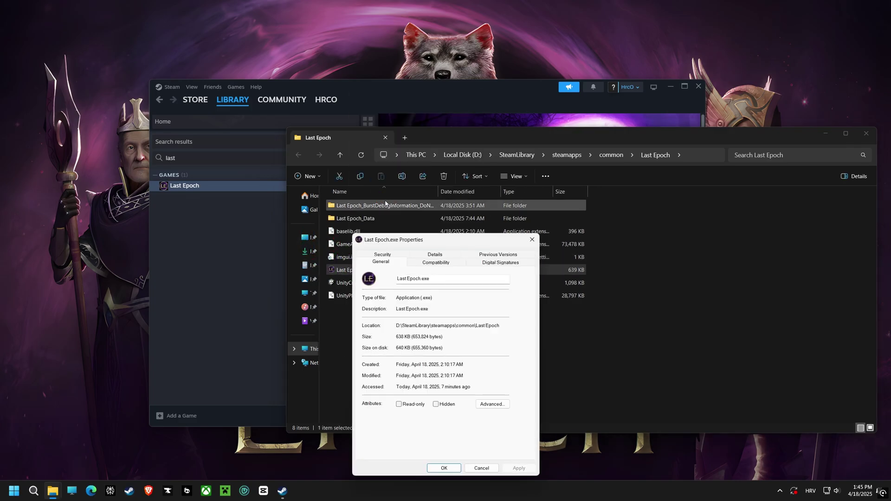
# - Disable fullscreen optimizations for Last Epoch.exe in the all-users compatibility settings
pyautogui.click(430, 261)
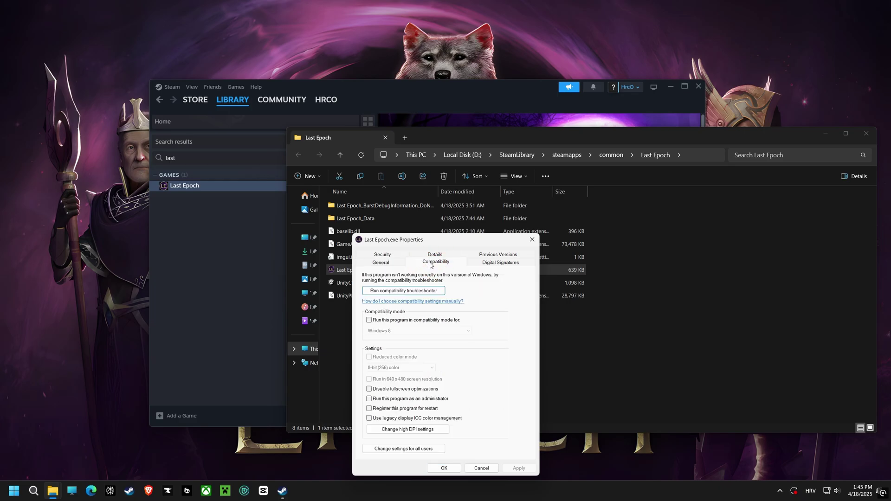
pyautogui.click(397, 446)
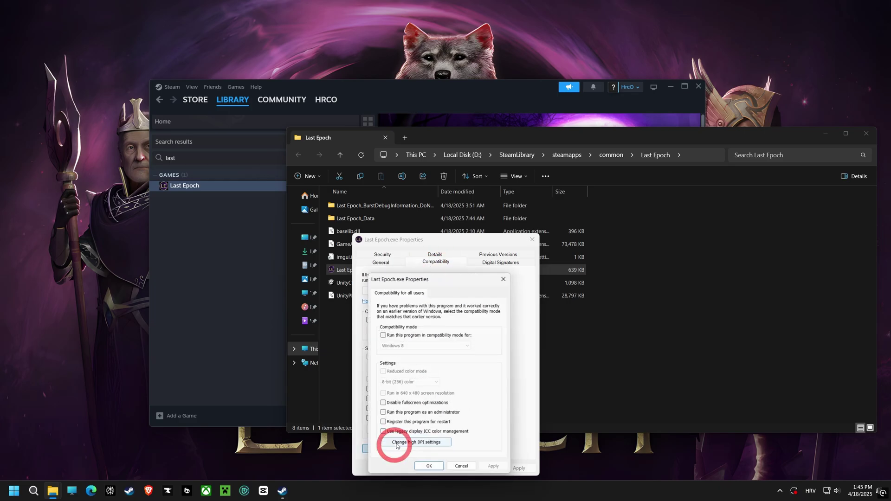
pyautogui.click(383, 404)
pyautogui.moveTo(433, 277); pyautogui.dragTo(431, 196)
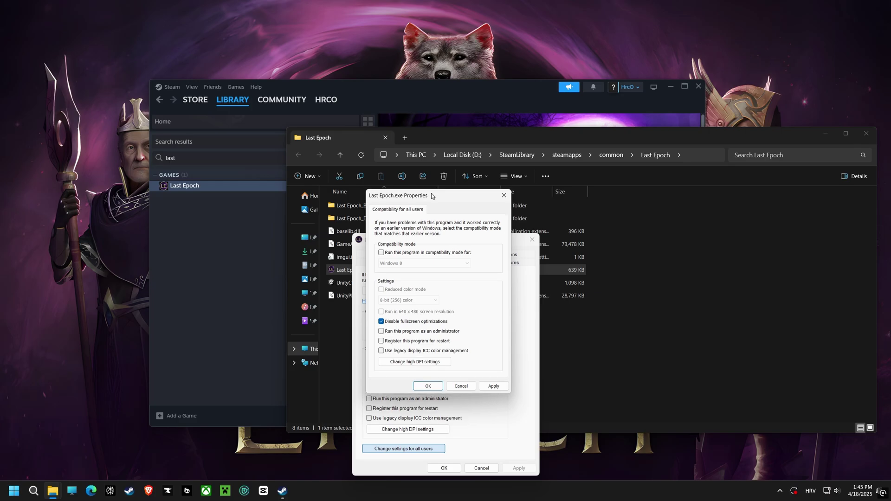
# - Override high DPI scaling with Application performing it, and confirm
pyautogui.click(420, 362)
pyautogui.moveTo(438, 231); pyautogui.dragTo(581, 226)
pyautogui.click(531, 348)
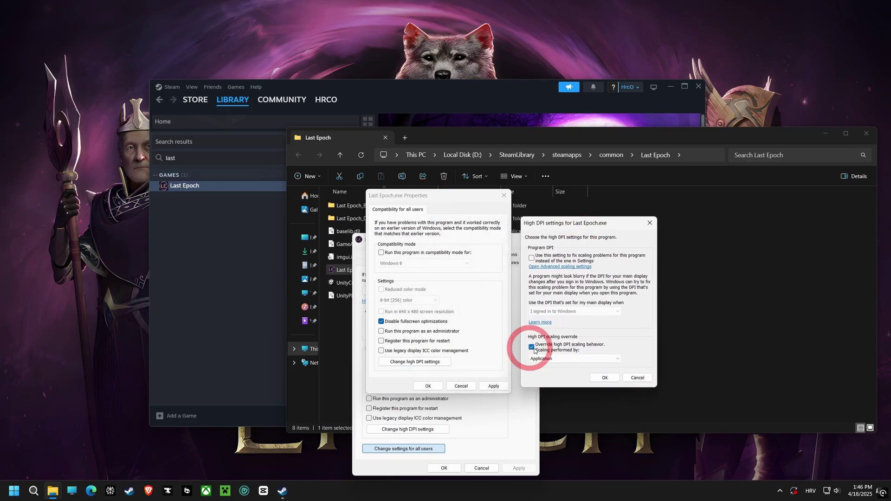
pyautogui.click(543, 359)
pyautogui.click(546, 365)
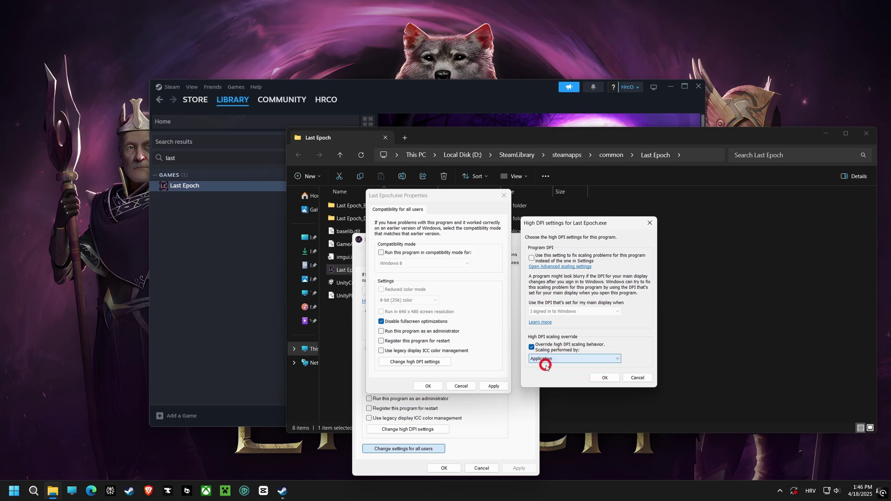
pyautogui.click(602, 378)
pyautogui.click(604, 378)
# - Apply the all-users compatibility changes and close the Last Epoch.exe properties
pyautogui.click(498, 388)
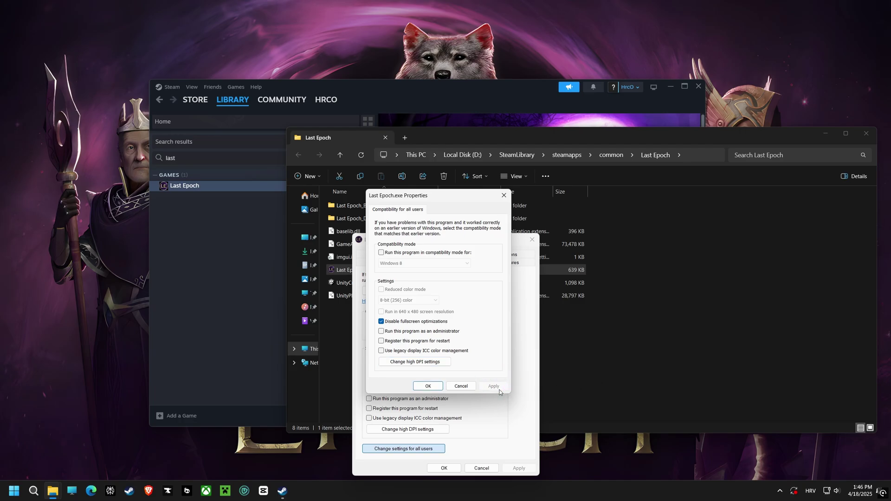
pyautogui.click(428, 386)
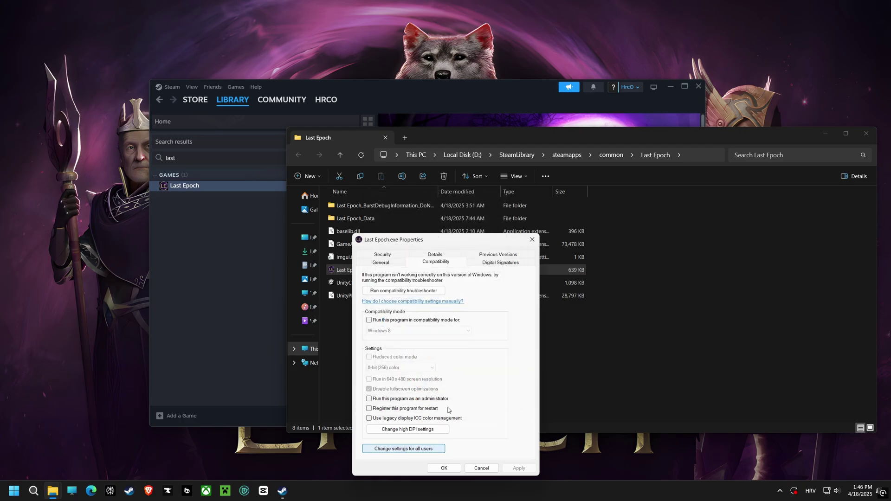
pyautogui.click(457, 468)
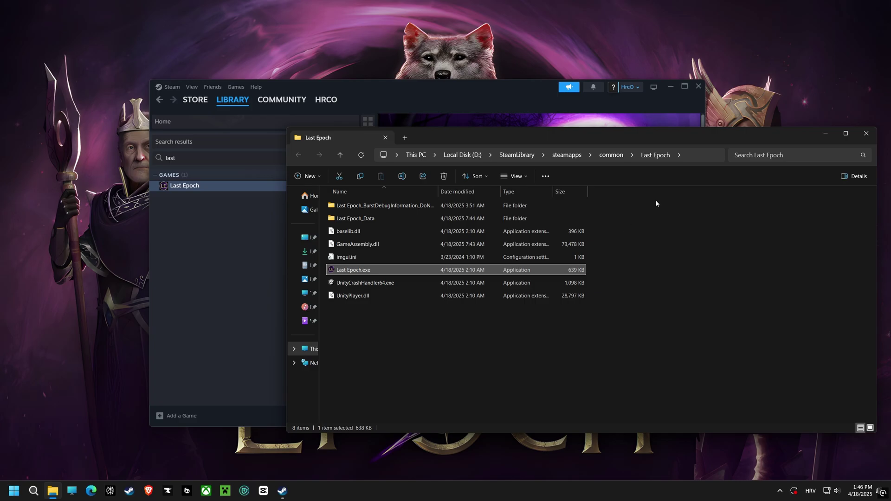
pyautogui.click(692, 159)
# - Copy the Last Epoch folder path, then search 'graphics settings' and open that page
pyautogui.hotkey('ctrl', 'c')
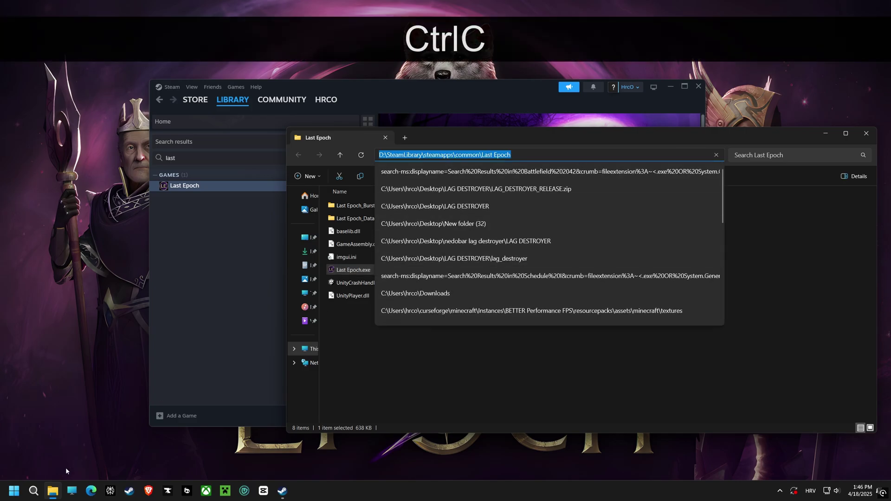
pyautogui.click(34, 491)
pyautogui.write('g')
pyautogui.moveTo(46, 487)
pyautogui.write('raphics s')
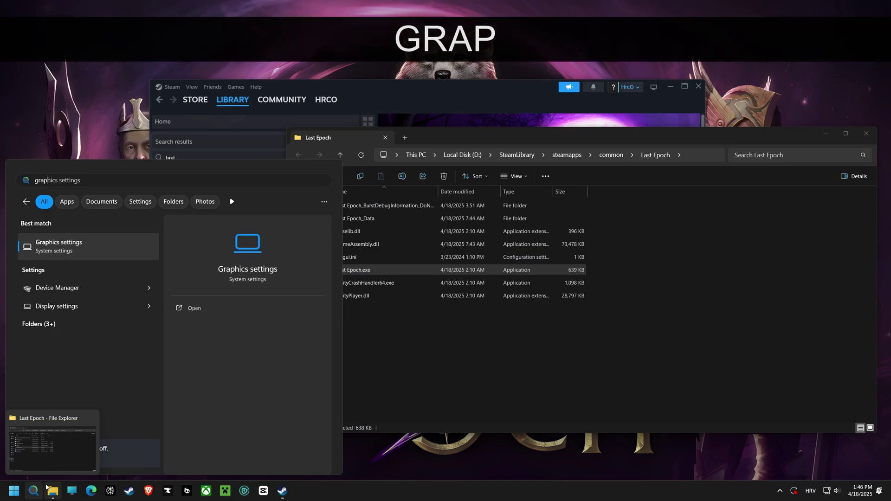
pyautogui.write('ettings')
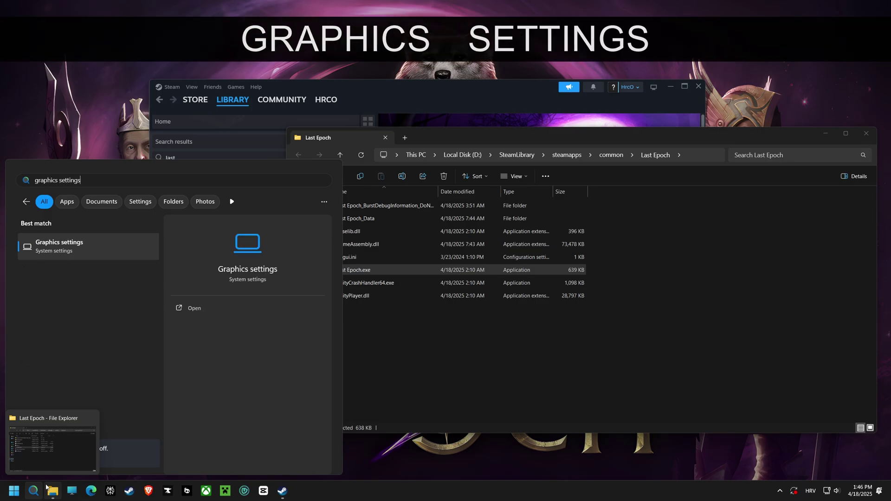
pyautogui.click(76, 250)
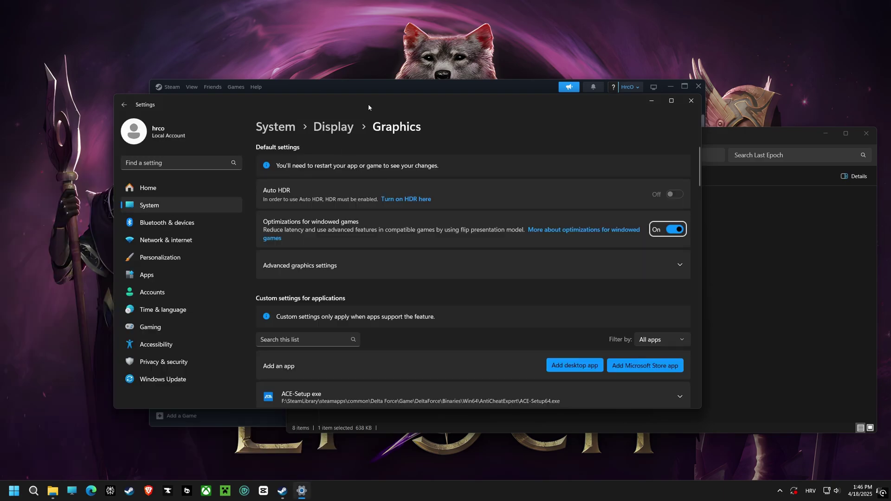
# - Cycle Optimizations for windowed games and Hardware-accelerated GPU scheduling off and back on
pyautogui.moveTo(368, 107); pyautogui.dragTo(377, 96)
pyautogui.click(682, 219)
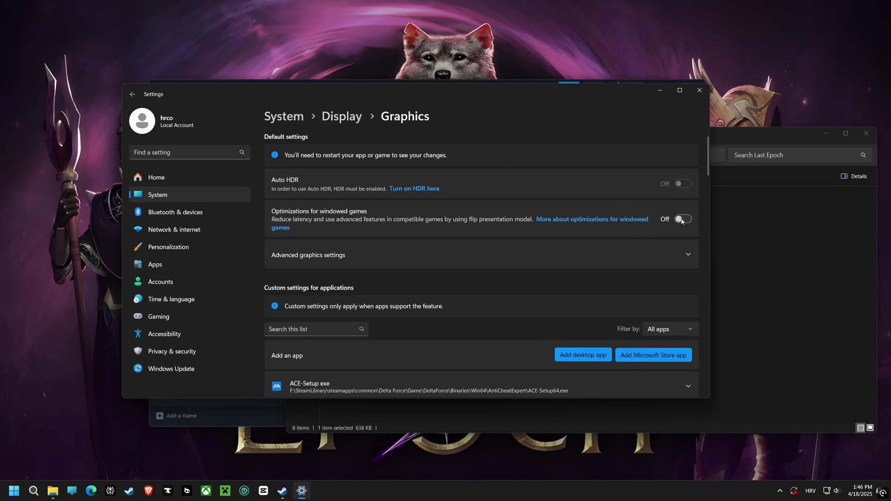
pyautogui.click(682, 220)
pyautogui.click(688, 253)
pyautogui.click(672, 284)
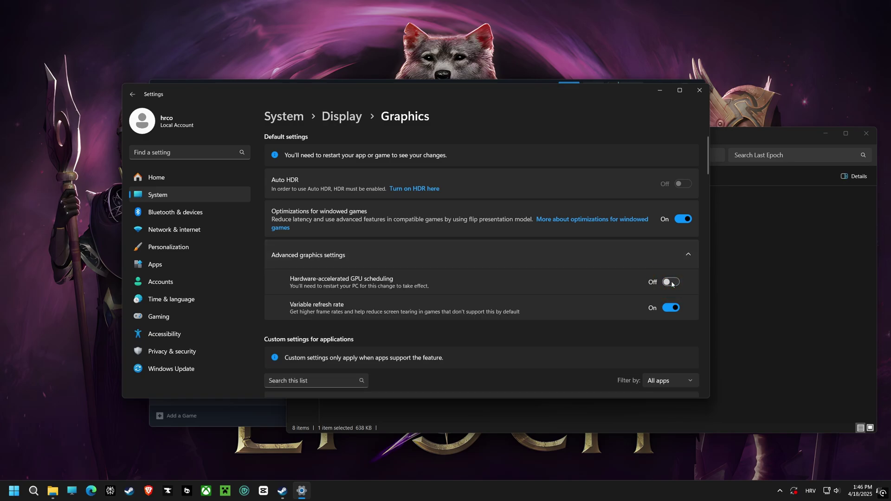
pyautogui.click(676, 283)
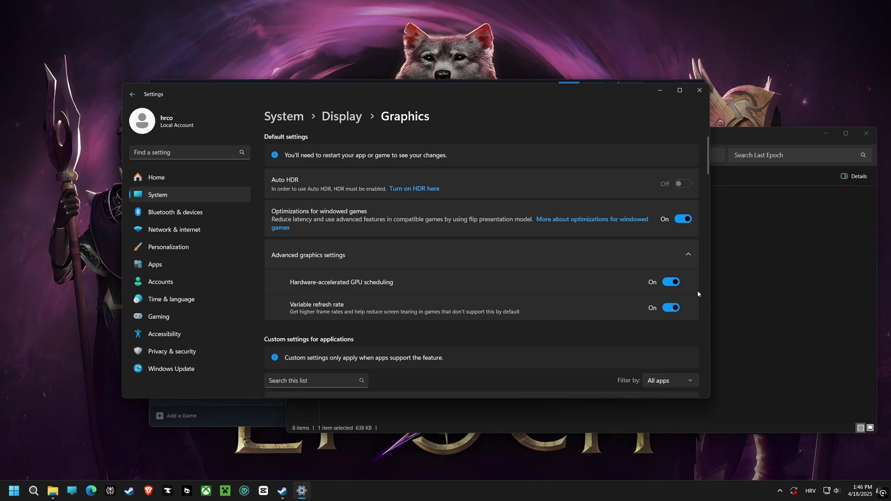
pyautogui.scroll(-2, 698, 294)
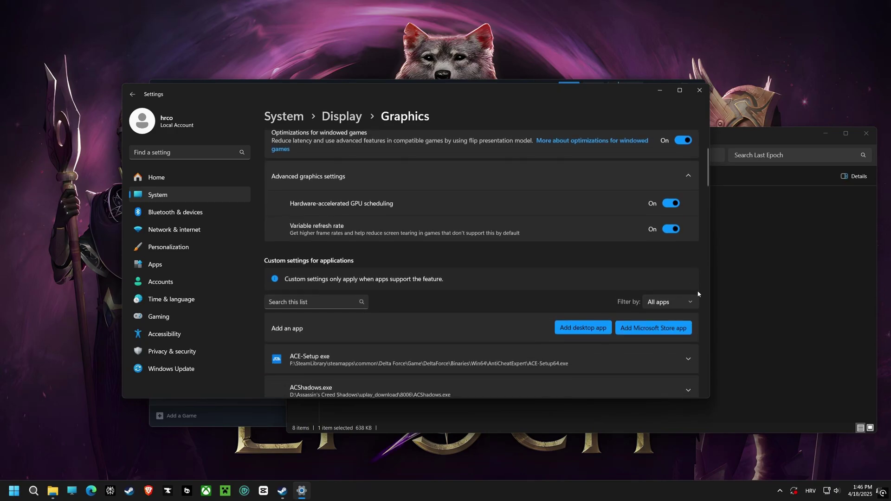
# - Paste the Last Epoch folder path in the file dialog and add Last Epoch.exe
pyautogui.click(574, 328)
pyautogui.click(295, 108)
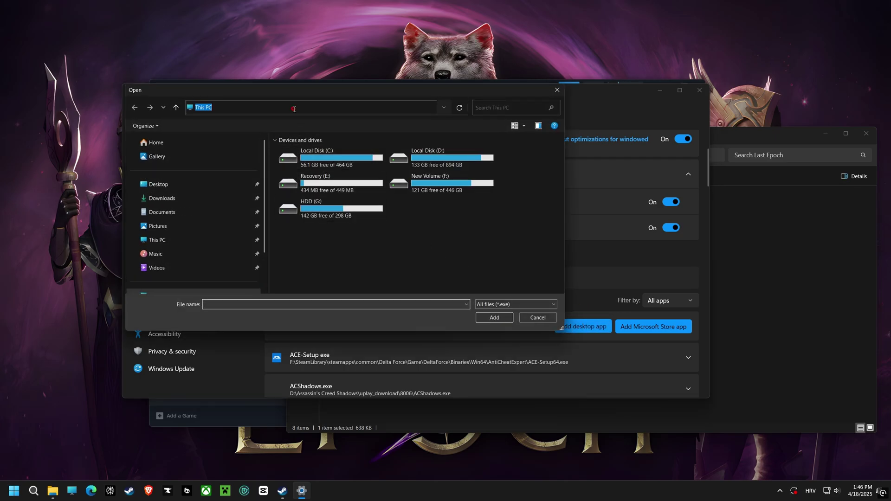
pyautogui.hotkey('ctrl', 'v')
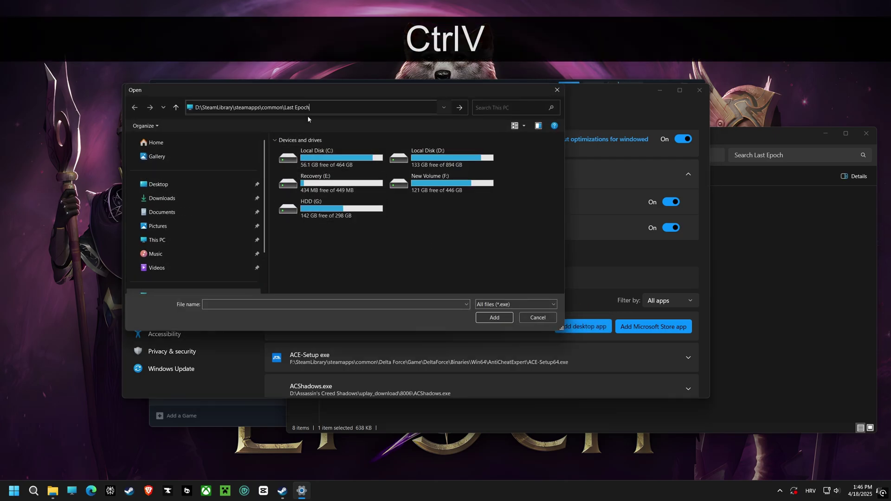
pyautogui.click(461, 112)
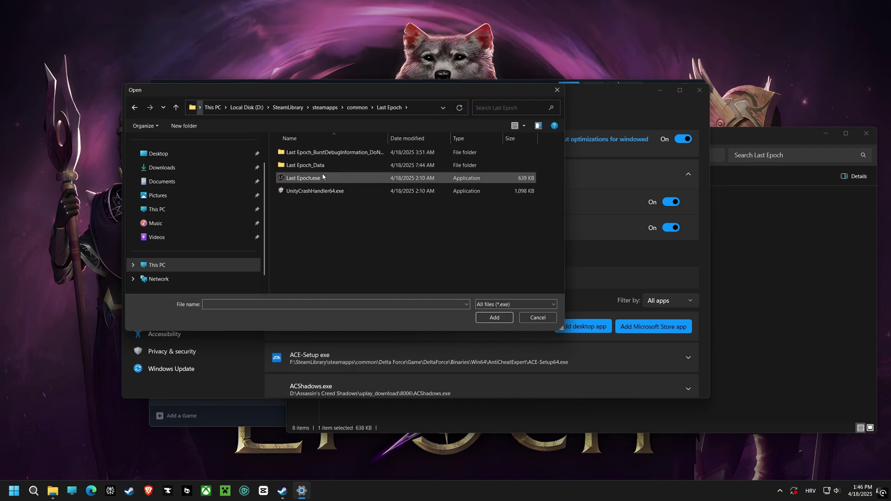
pyautogui.click(298, 179)
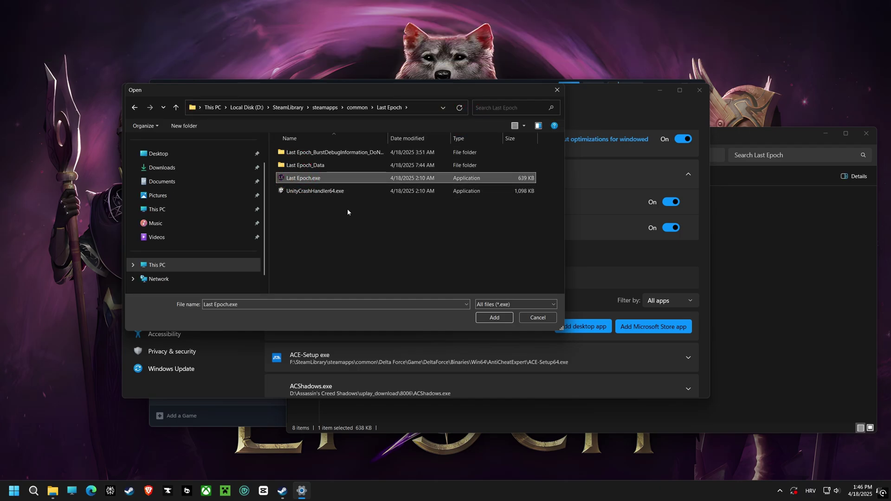
pyautogui.click(494, 318)
pyautogui.scroll(-3, 533, 314)
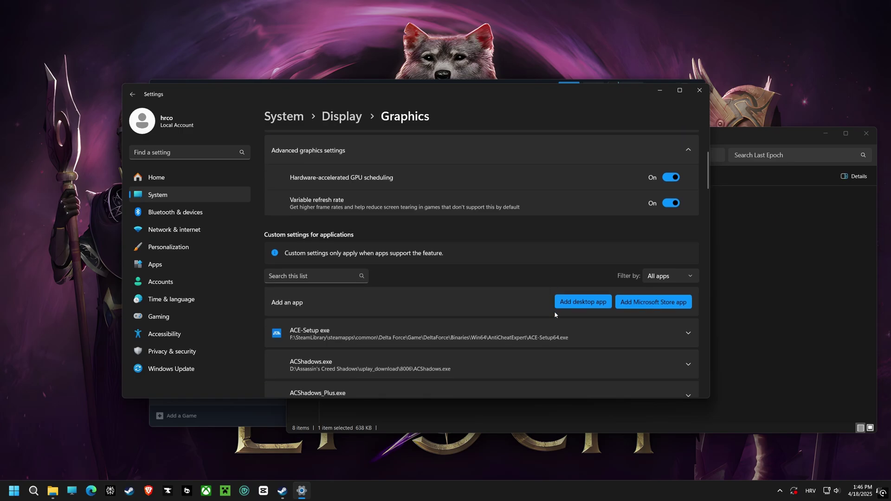
# - Set Last Epoch.exe to High Performance (NVIDIA GeForce RTX 4060), keeping windowed optimizations On
pyautogui.scroll(-10, 563, 310)
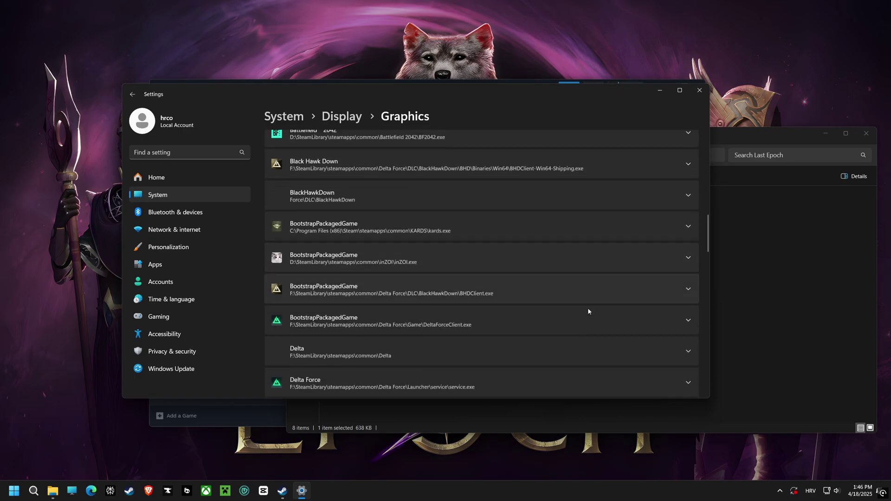
pyautogui.scroll(-5, 588, 311)
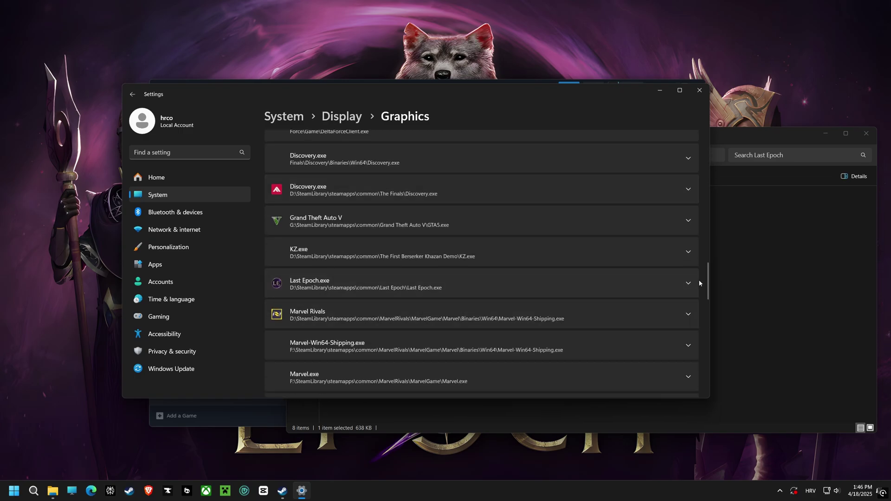
pyautogui.click(687, 281)
pyautogui.scroll(-1, 675, 288)
pyautogui.click(674, 289)
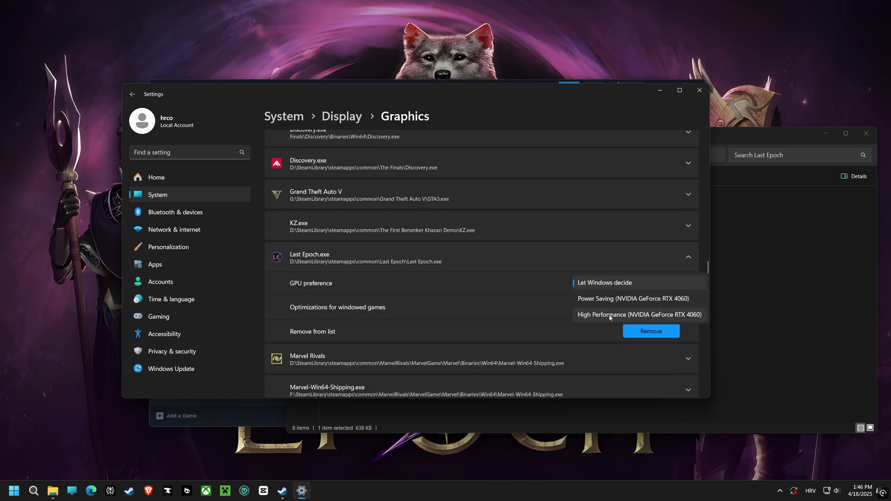
pyautogui.click(611, 316)
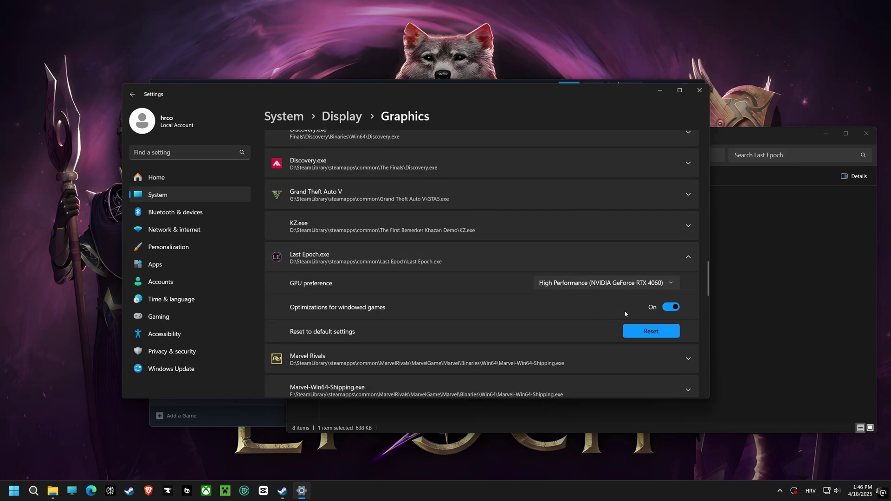
pyautogui.click(674, 308)
pyautogui.click(669, 308)
# - Close Settings and Explorer, minimize Steam, and open Advanced system settings
pyautogui.click(699, 90)
pyautogui.click(866, 134)
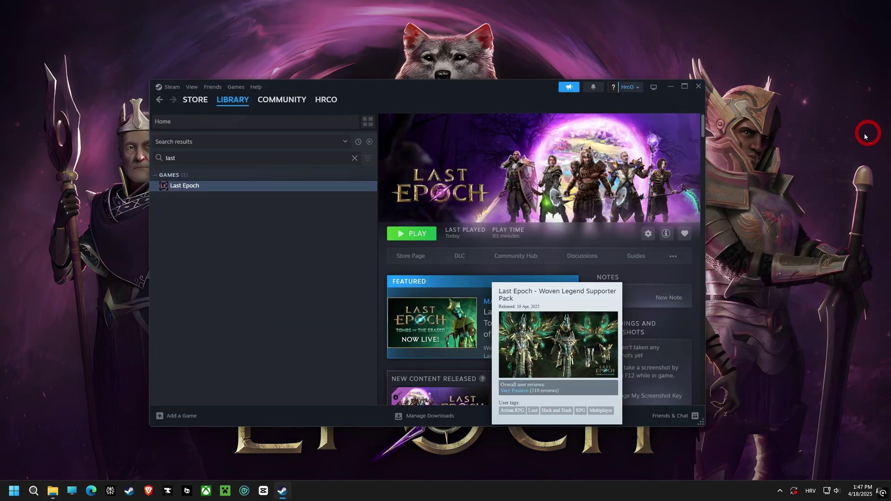
pyautogui.click(668, 88)
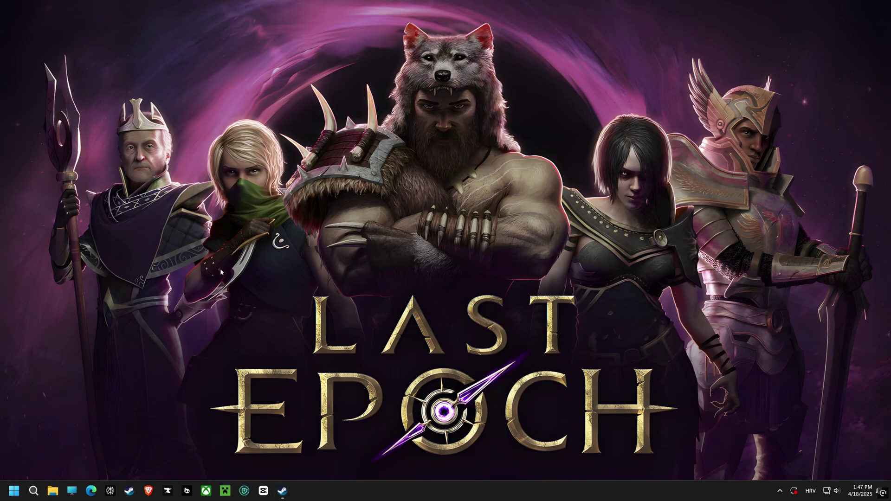
pyautogui.click(33, 491)
pyautogui.write('adva')
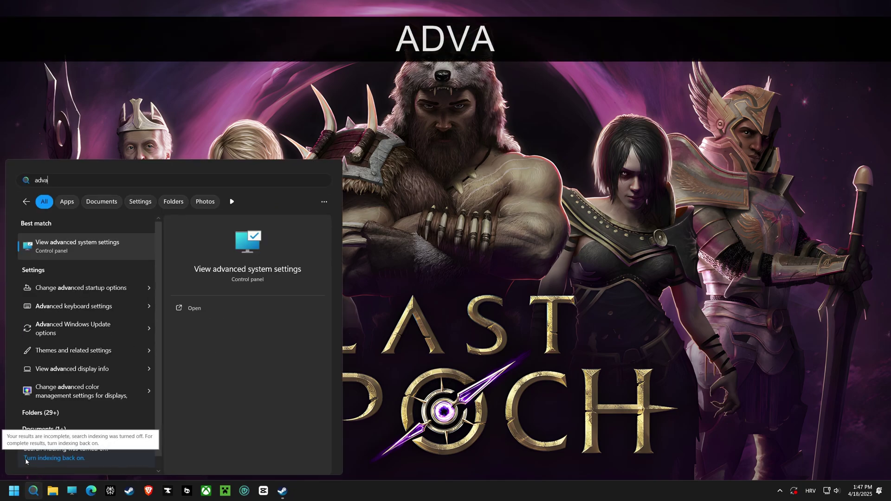
pyautogui.write('nced syste')
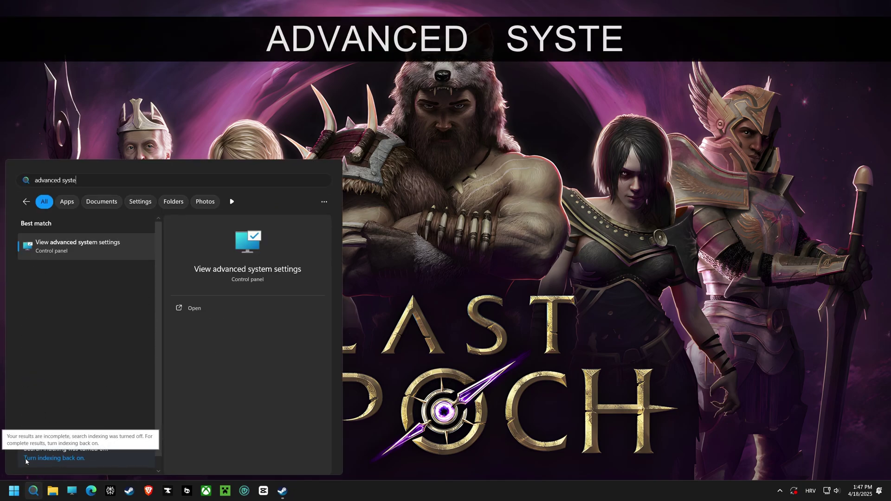
pyautogui.write('m settings')
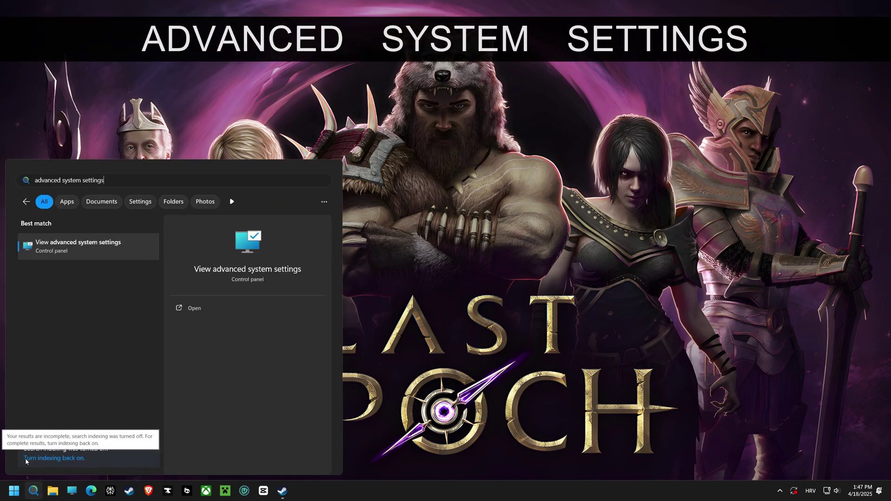
pyautogui.press('Return')
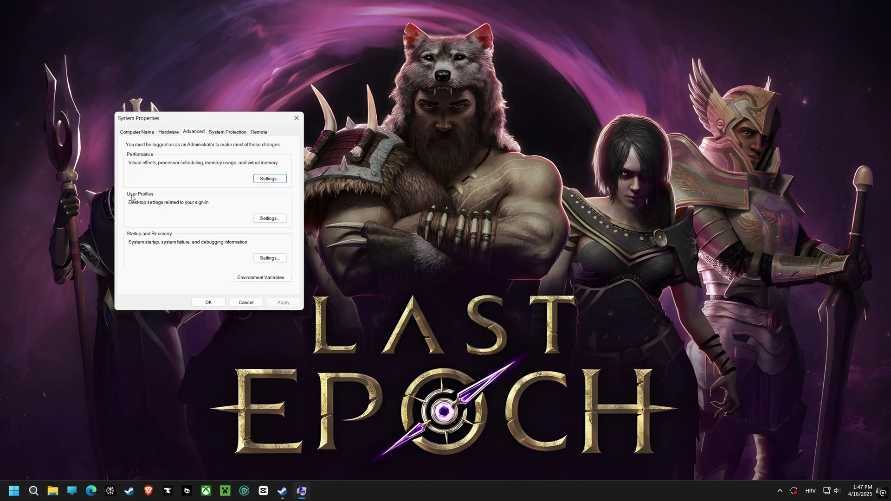
pyautogui.moveTo(205, 124); pyautogui.dragTo(485, 144)
pyautogui.click(471, 153)
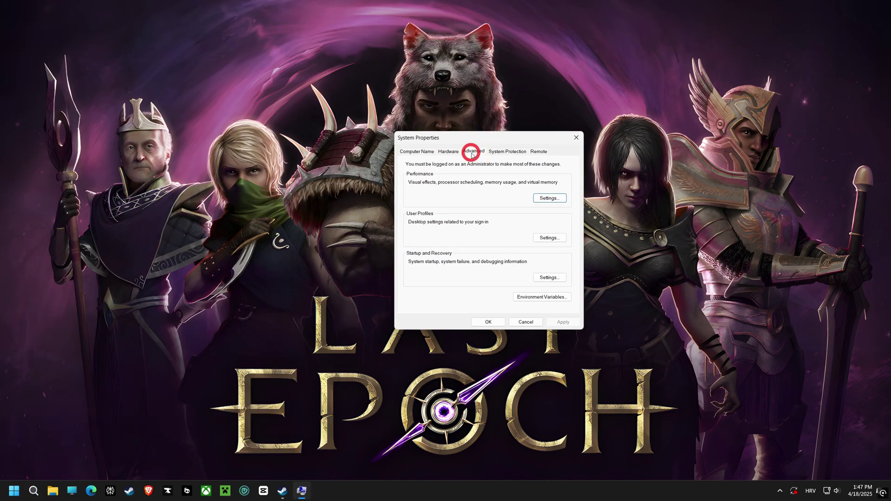
# - Set a custom 45000 MB initial and maximum paging file on C:, and apply
pyautogui.click(546, 200)
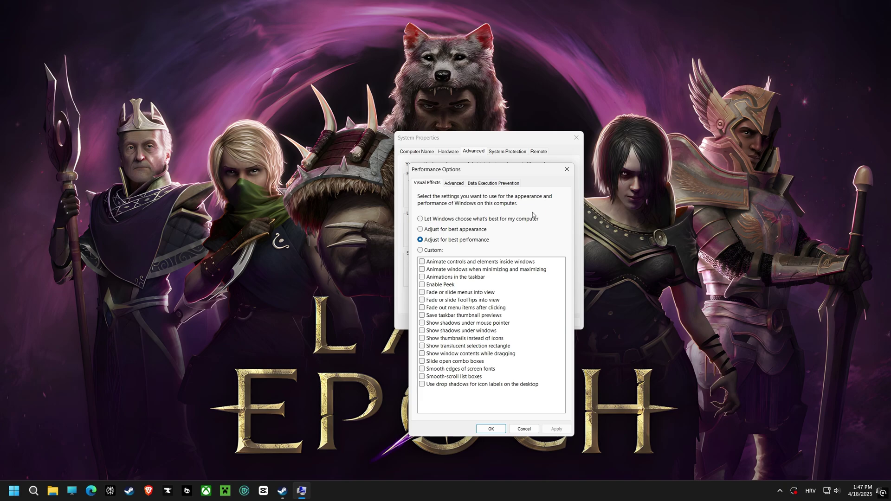
pyautogui.click(454, 184)
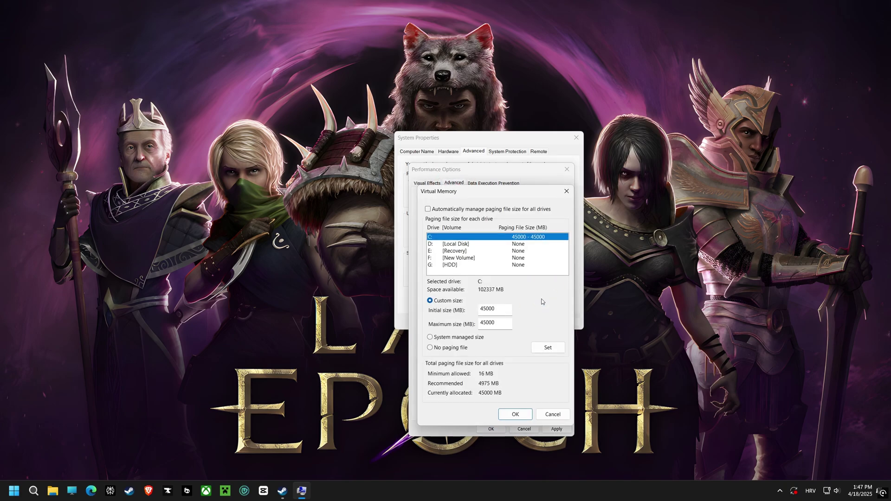
pyautogui.click(541, 302)
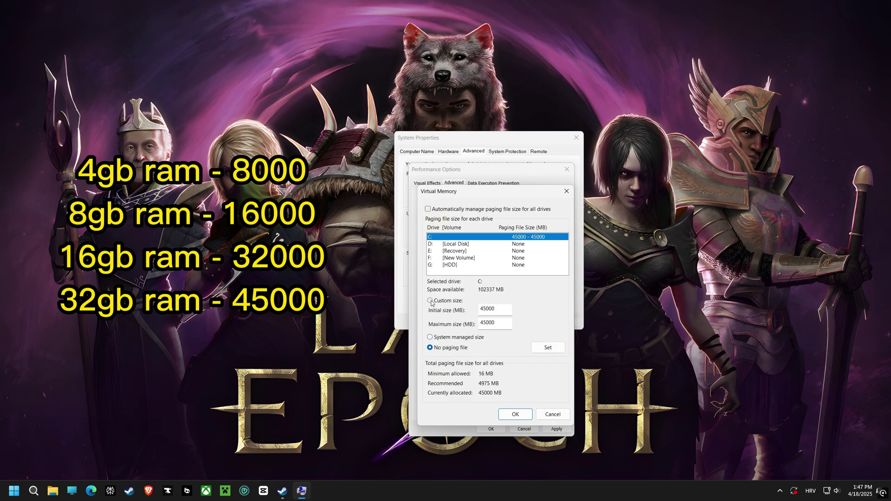
pyautogui.click(548, 348)
pyautogui.click(515, 414)
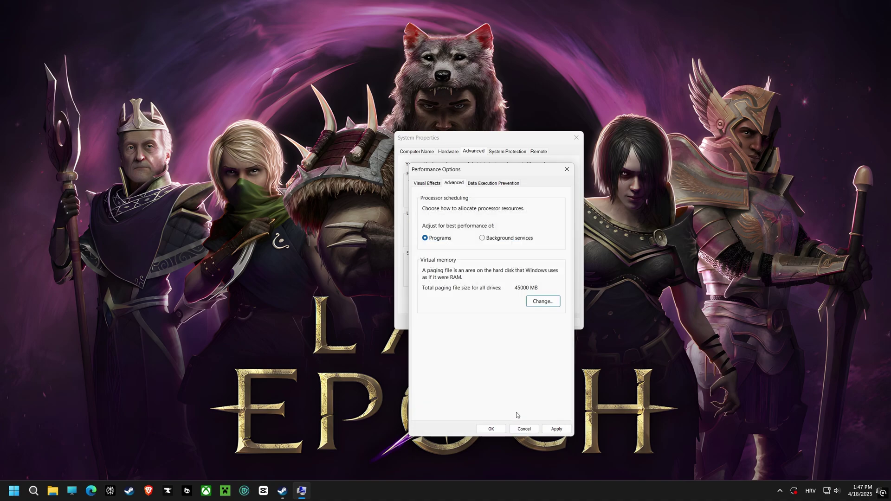
pyautogui.click(557, 429)
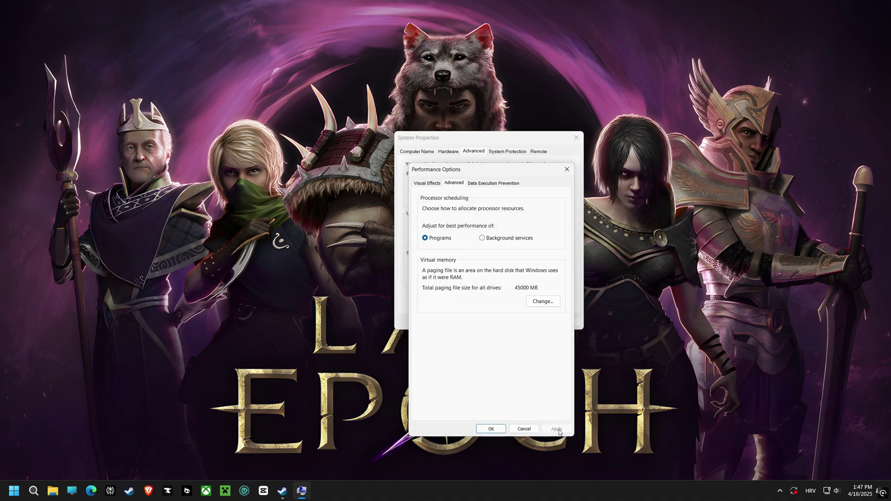
pyautogui.click(492, 429)
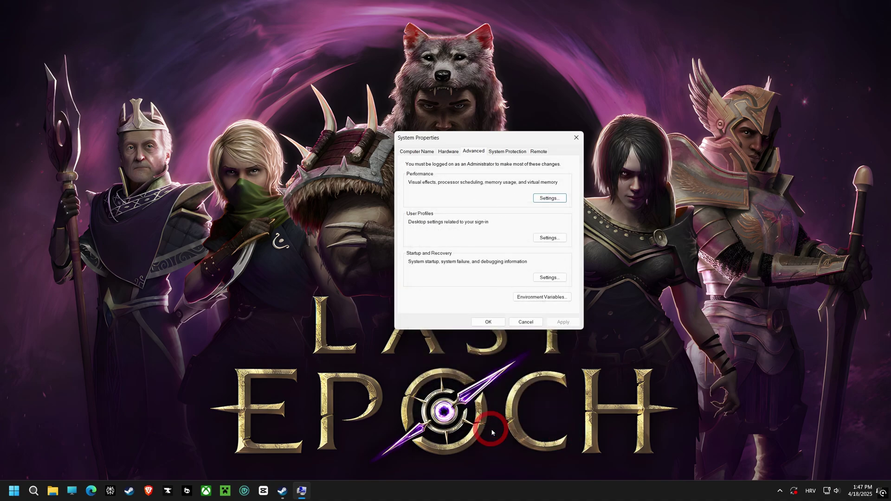
pyautogui.click(486, 324)
# - Open Power Options via 'edit power plan', select High performance, and close the window
pyautogui.click(34, 488)
pyautogui.write('ed')
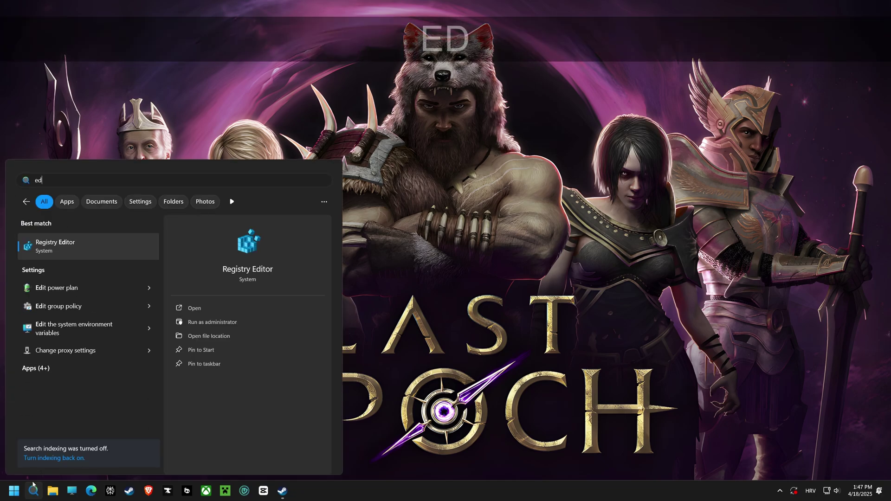
pyautogui.write('it power plan')
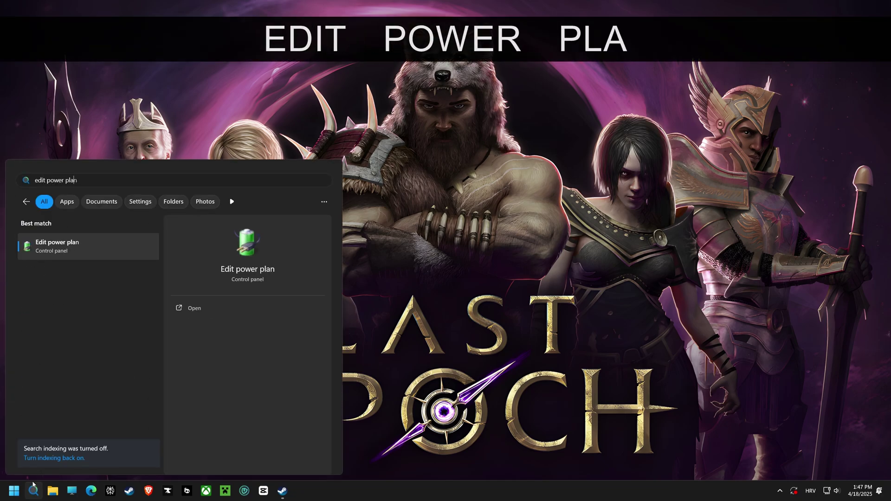
pyautogui.click(70, 252)
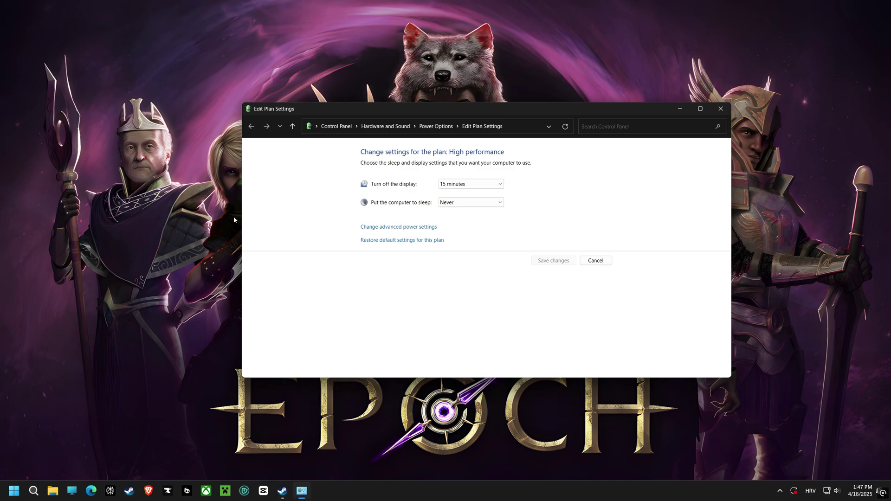
pyautogui.click(436, 126)
pyautogui.click(349, 194)
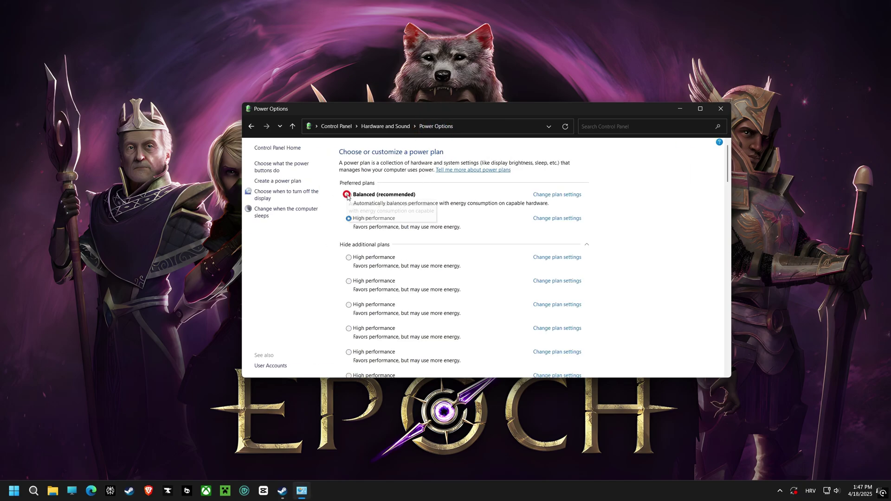
pyautogui.click(349, 219)
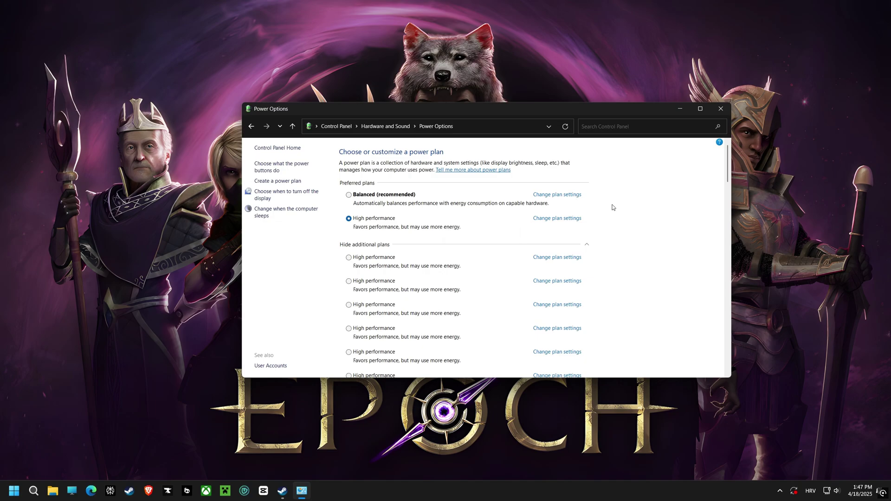
pyautogui.click(721, 108)
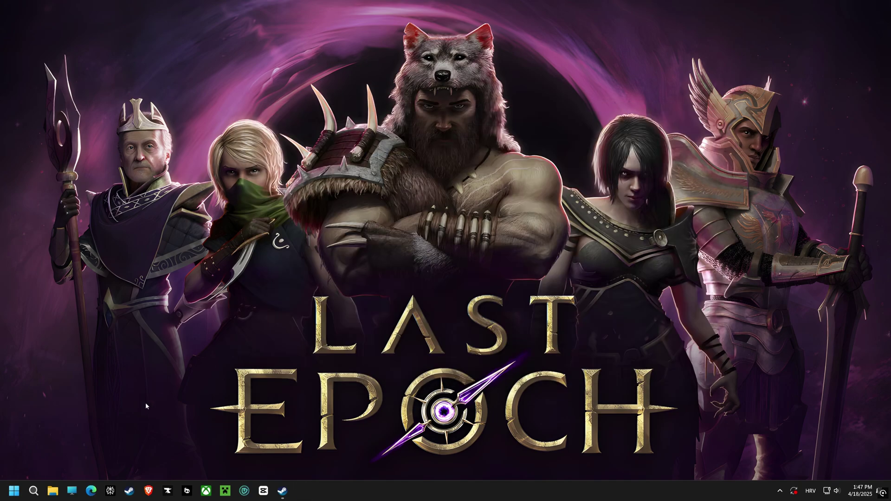
# - Launch NVIDIA Control Panel from Windows search
pyautogui.click(29, 487)
pyautogui.write('nv')
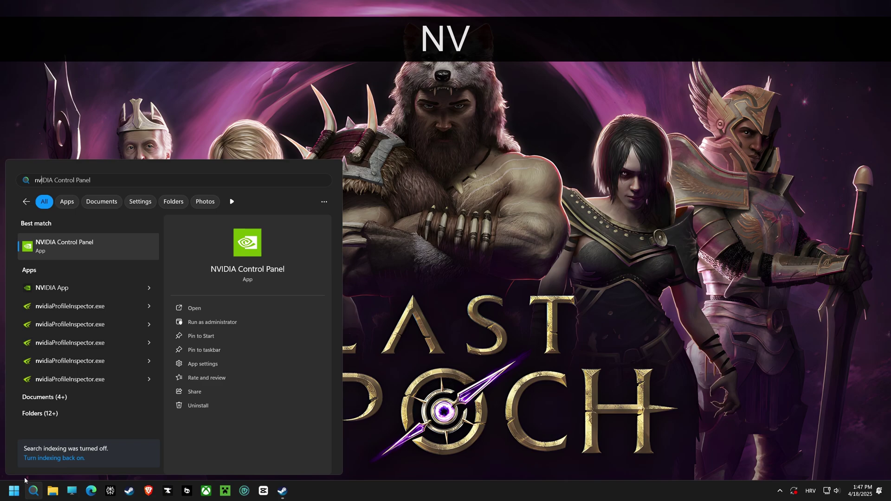
pyautogui.write('idia contro')
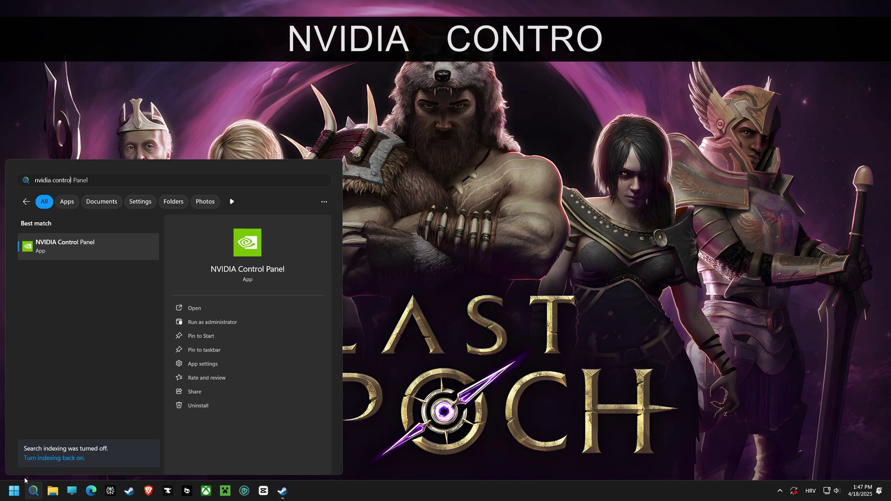
pyautogui.write('l panel')
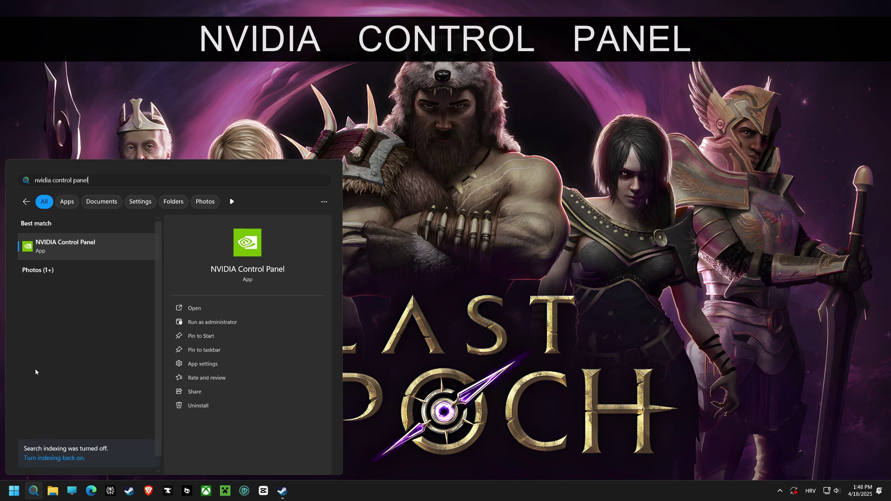
pyautogui.click(73, 253)
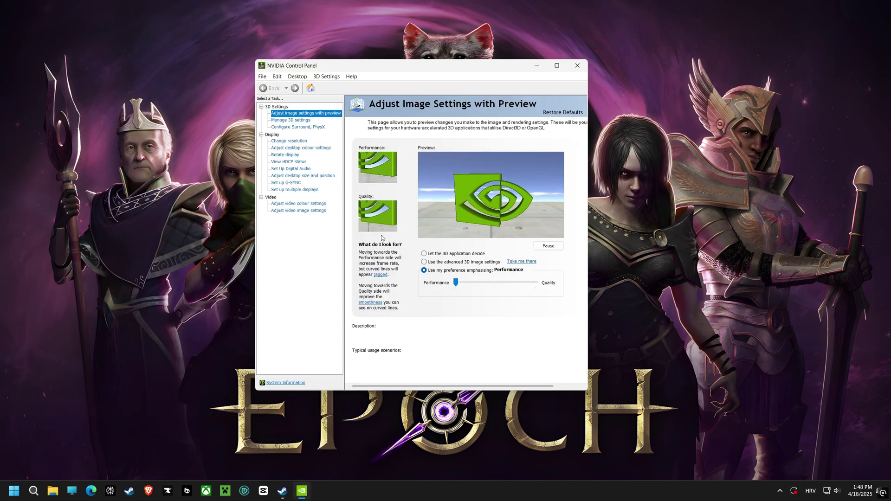
# - Move the image settings preference slider fully to Performance, apply, and close the panel
pyautogui.click(286, 114)
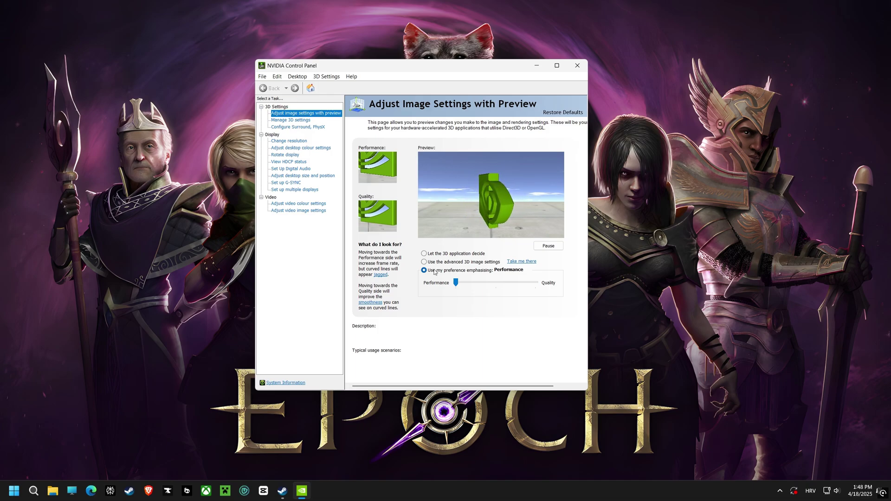
pyautogui.moveTo(459, 289)
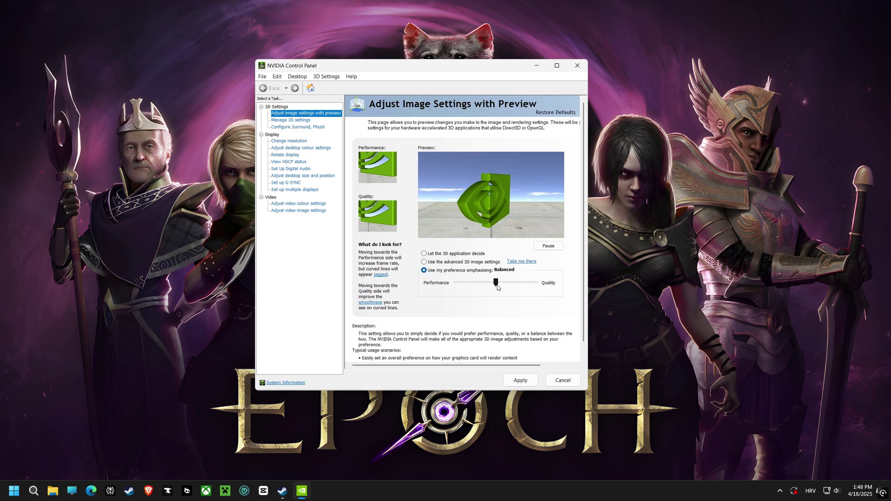
pyautogui.moveTo(496, 283); pyautogui.dragTo(456, 282)
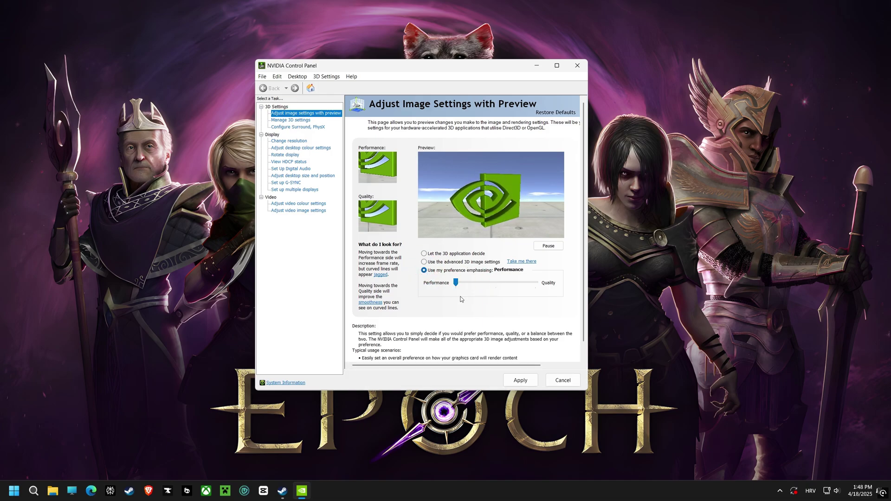
pyautogui.click(518, 382)
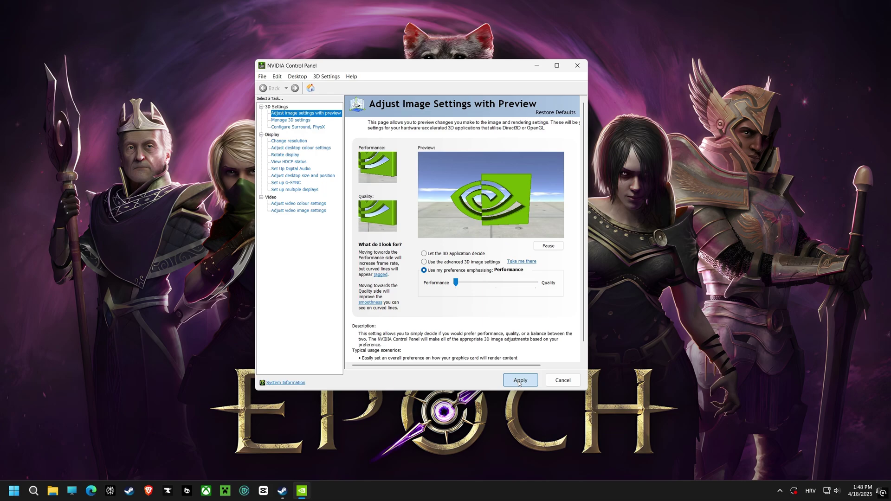
pyautogui.click(577, 68)
# - Search 'game mode', open Game Mode settings, and toggle it off and back On
pyautogui.click(33, 491)
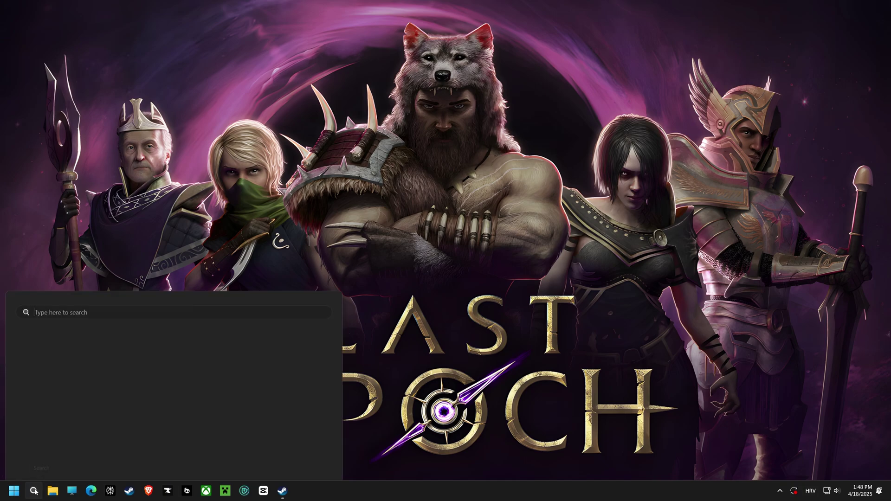
pyautogui.write('game mode')
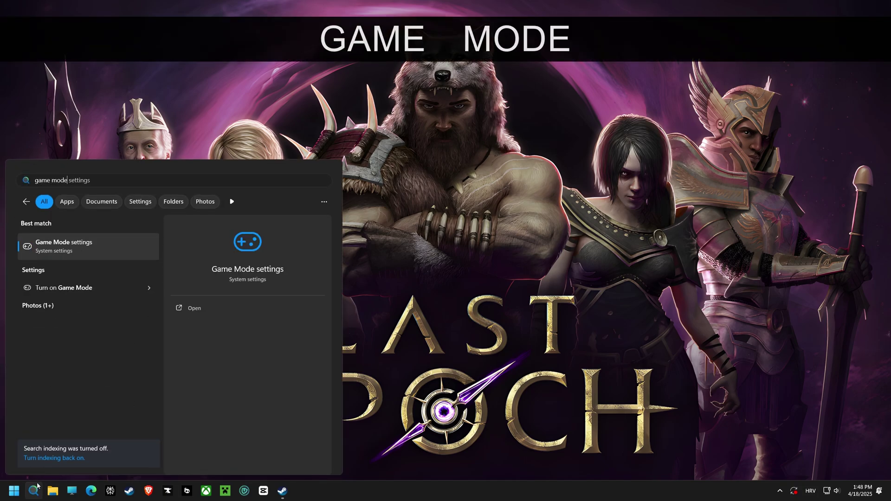
pyautogui.click(86, 246)
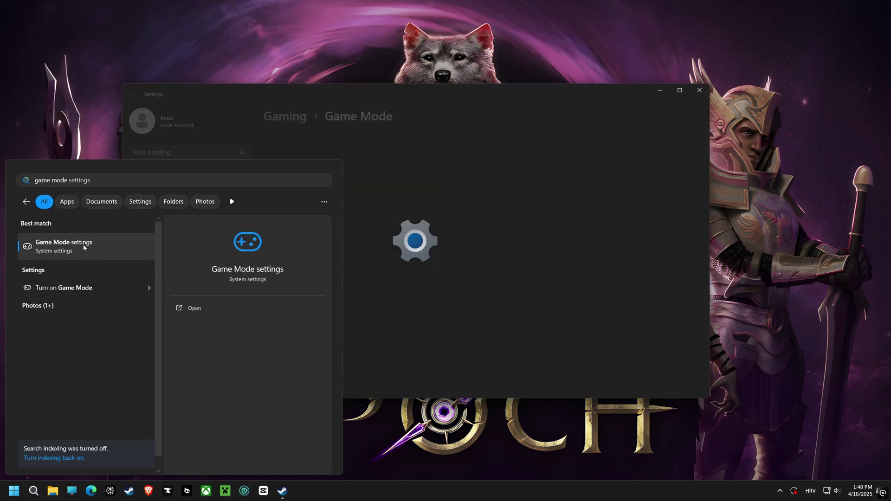
pyautogui.click(681, 151)
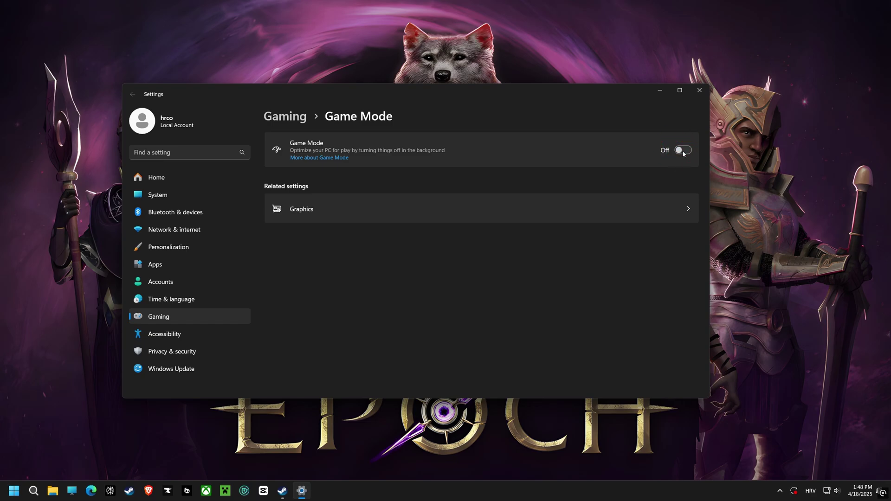
pyautogui.click(683, 154)
# - Close Settings and download the LAG DESTROYER zip from the Patreon product page
pyautogui.click(700, 90)
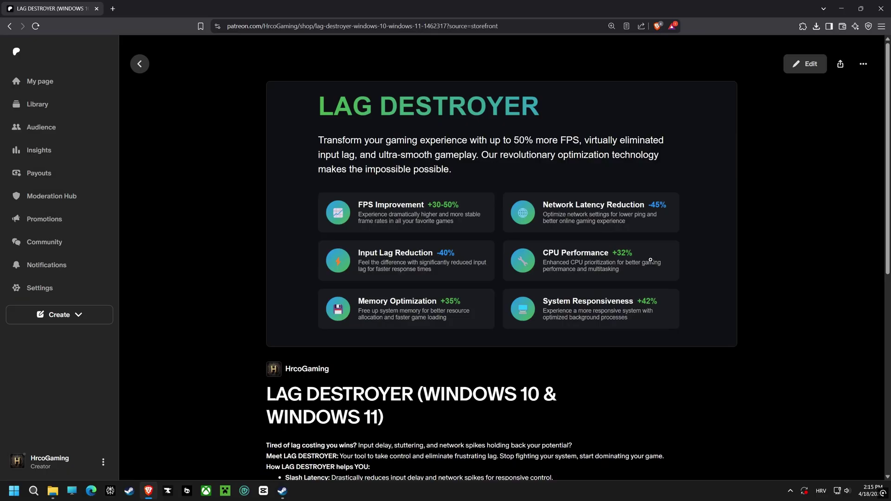
pyautogui.scroll(-8, 528, 291)
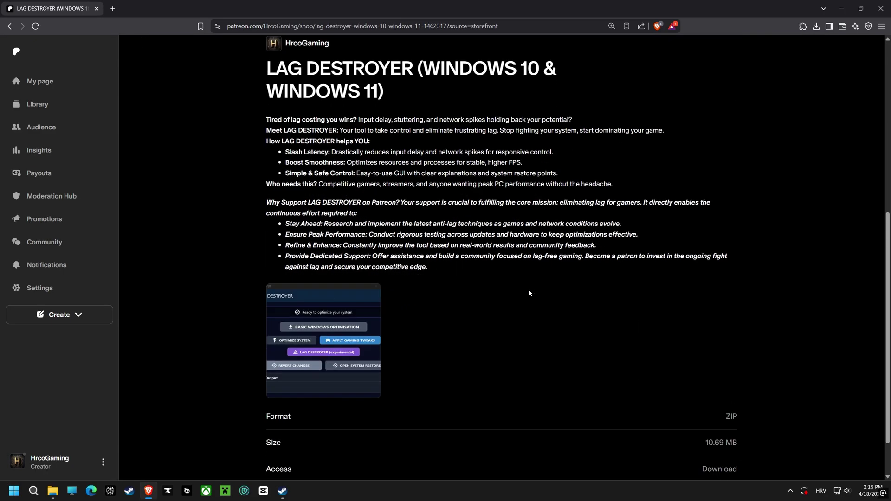
pyautogui.scroll(8, 529, 292)
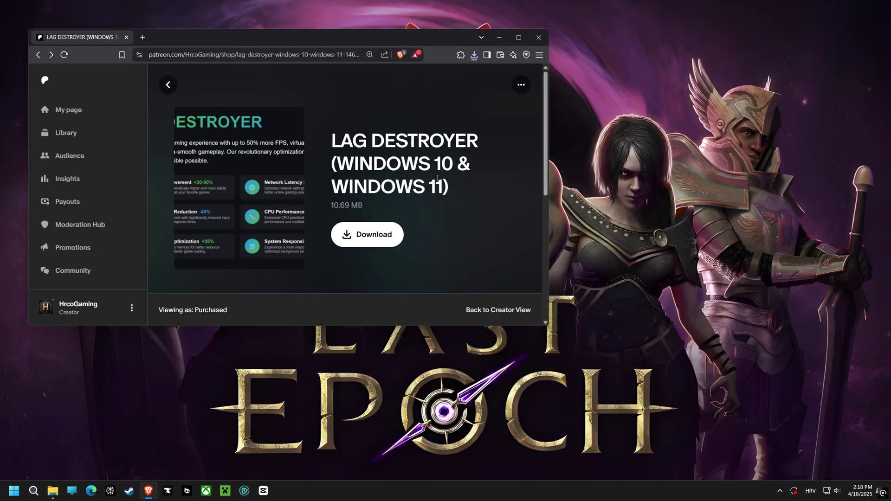
pyautogui.scroll(-5, 420, 224)
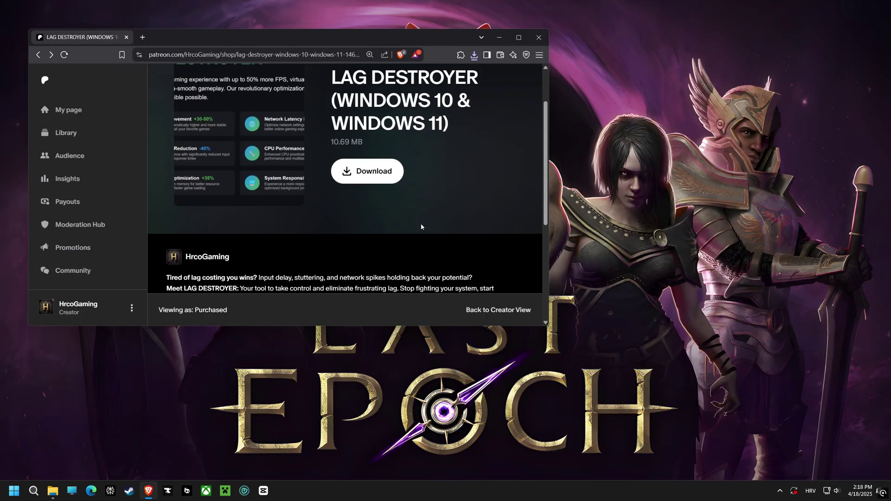
pyautogui.scroll(5, 420, 225)
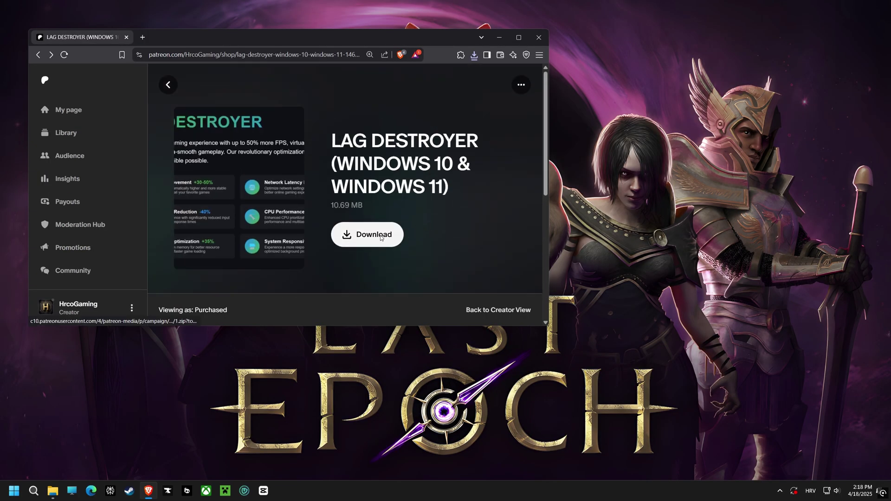
pyautogui.click(381, 239)
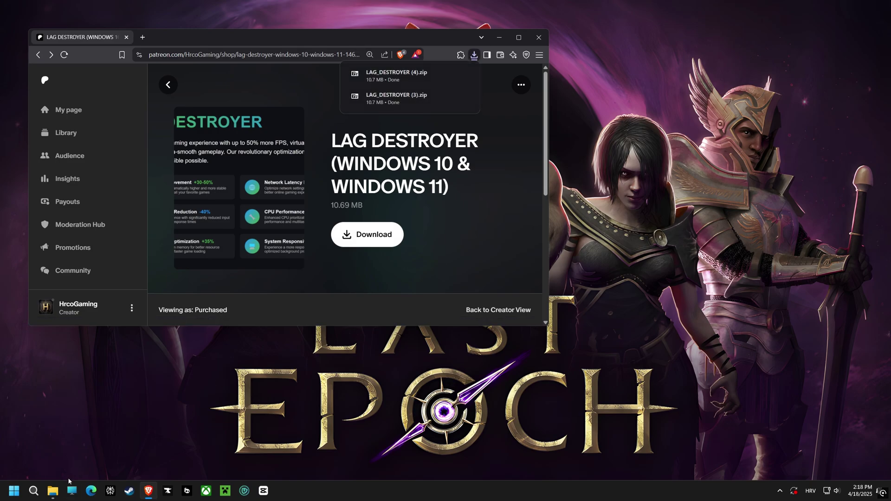
pyautogui.click(466, 96)
# - Move LAG_DESTROYER (4).zip into the fps boost folder, close the browser, and open the archive
pyautogui.moveTo(397, 75); pyautogui.dragTo(580, 255)
pyautogui.click(538, 37)
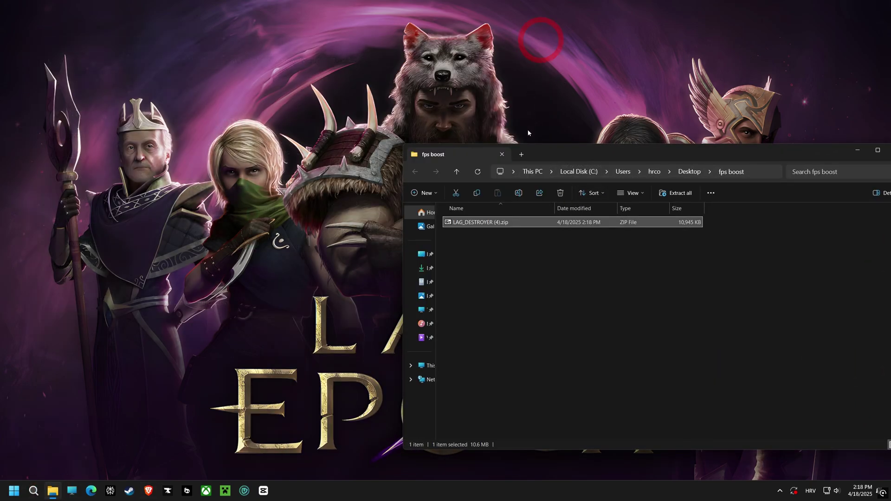
pyautogui.doubleClick(476, 223)
pyautogui.moveTo(528, 316); pyautogui.dragTo(466, 259)
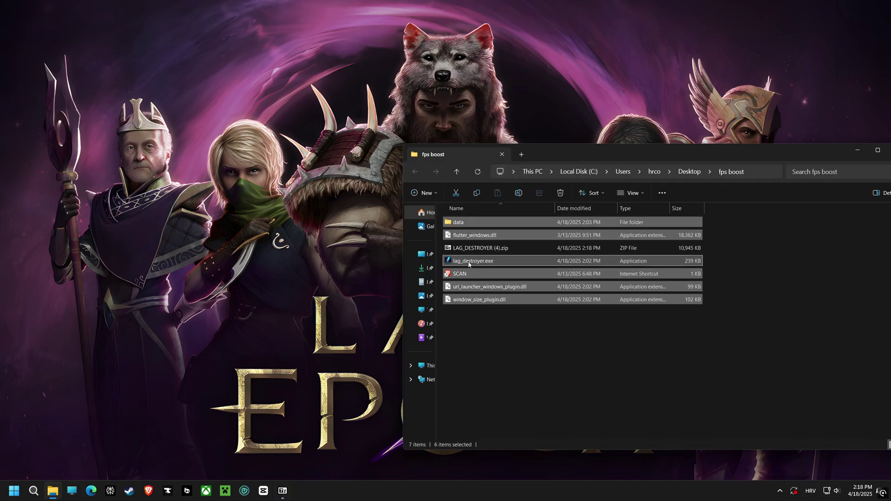
# - Launch lag_destroyer.exe and open its SCAN link to the malware scanner
pyautogui.click(462, 263)
pyautogui.doubleClick(462, 262)
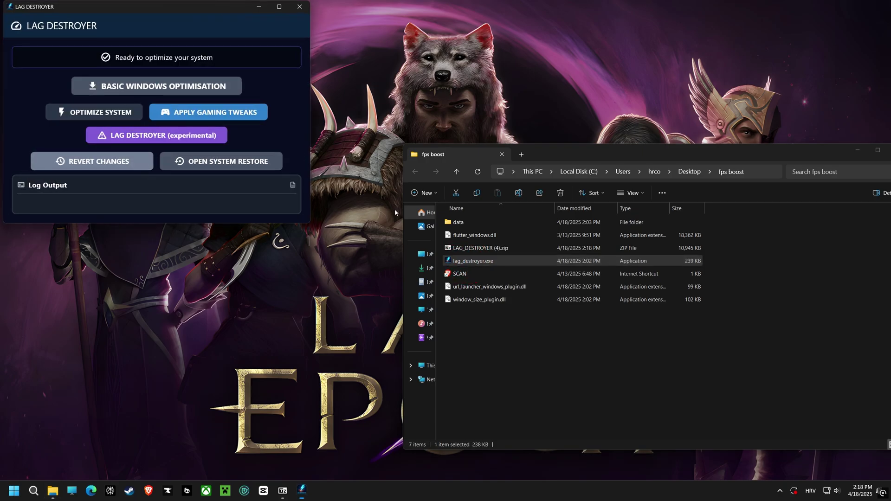
pyautogui.moveTo(188, 8); pyautogui.dragTo(246, 118)
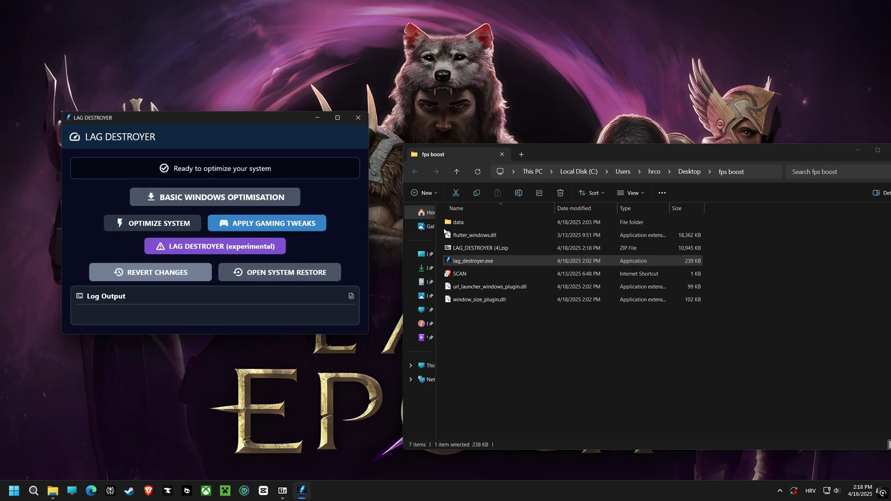
pyautogui.doubleClick(460, 275)
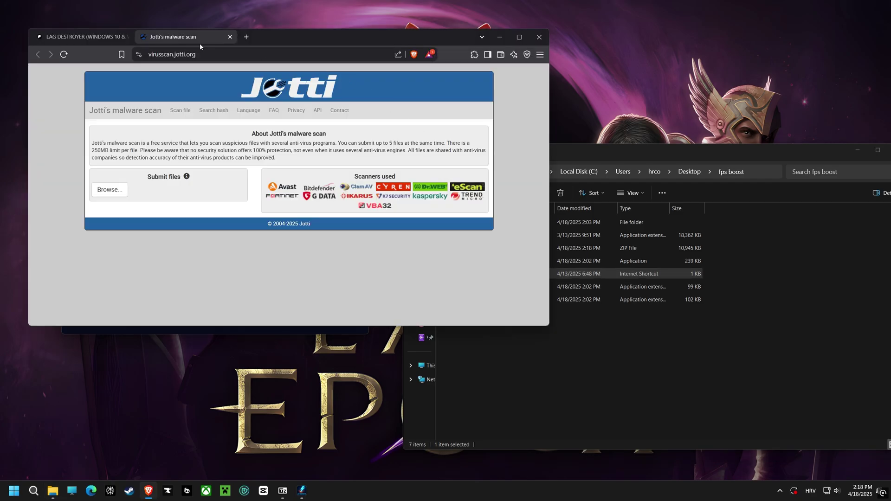
# - Submit LAG_DESTROYER (4).zip to Jotti's malware scan, which reports nothing found, then minimise the browser
pyautogui.click(125, 37)
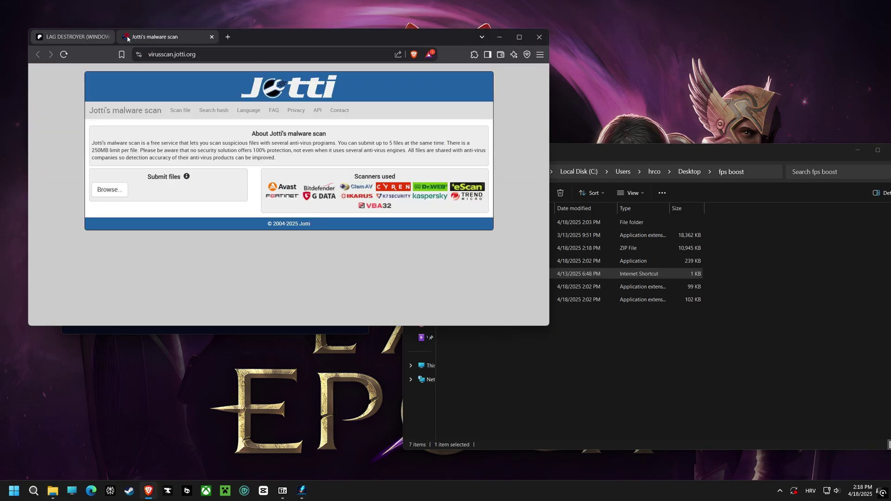
pyautogui.moveTo(601, 151); pyautogui.dragTo(637, 135)
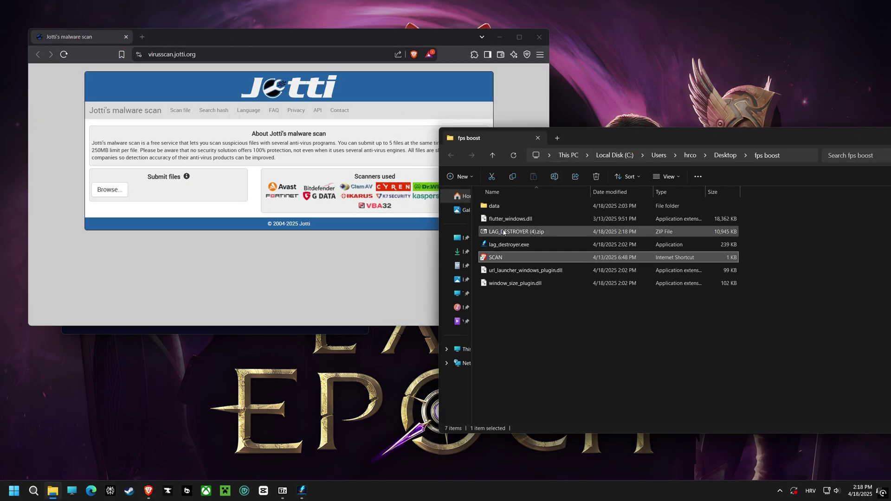
pyautogui.moveTo(524, 232); pyautogui.dragTo(113, 192)
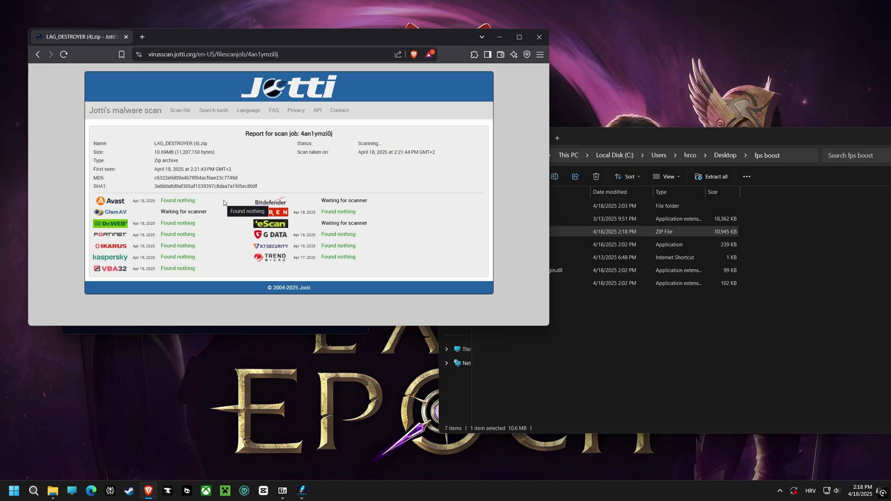
pyautogui.click(499, 38)
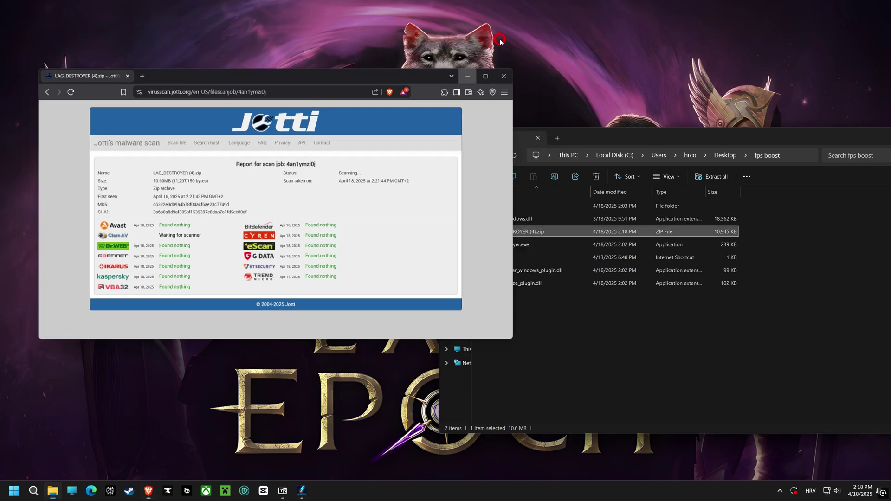
# - Get BASIC.zip (6.4 MB) via Basic Windows Optimisation on MEGA and paste it into fps boost
pyautogui.moveTo(259, 111); pyautogui.dragTo(325, 107)
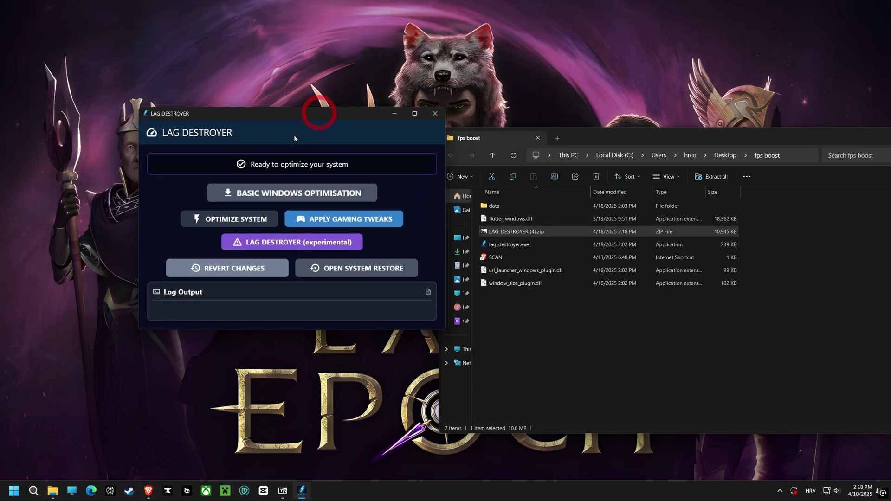
pyautogui.click(281, 193)
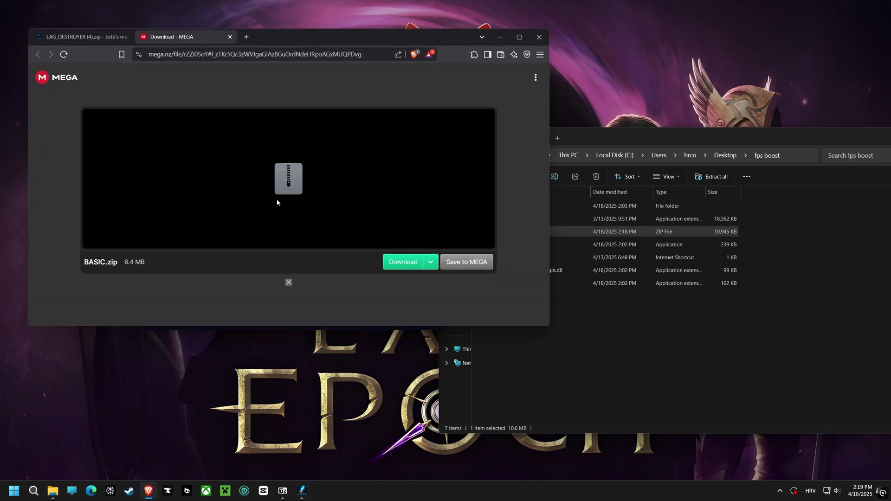
pyautogui.click(390, 260)
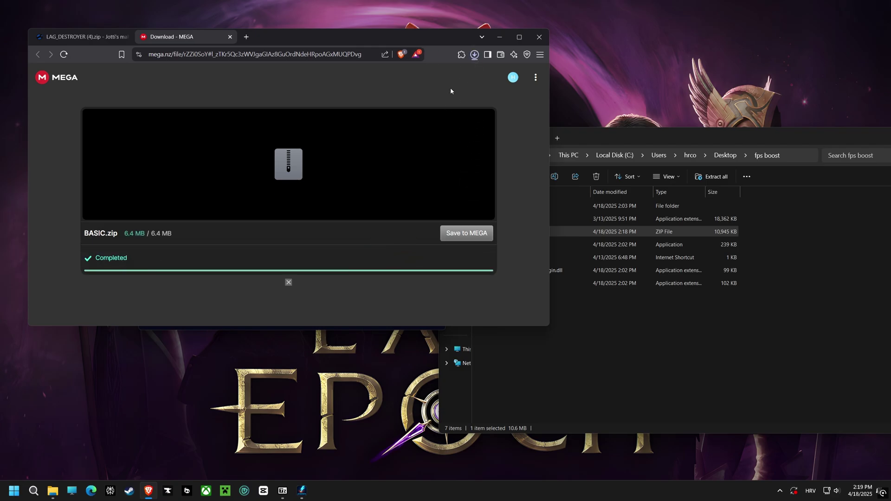
pyautogui.click(595, 336)
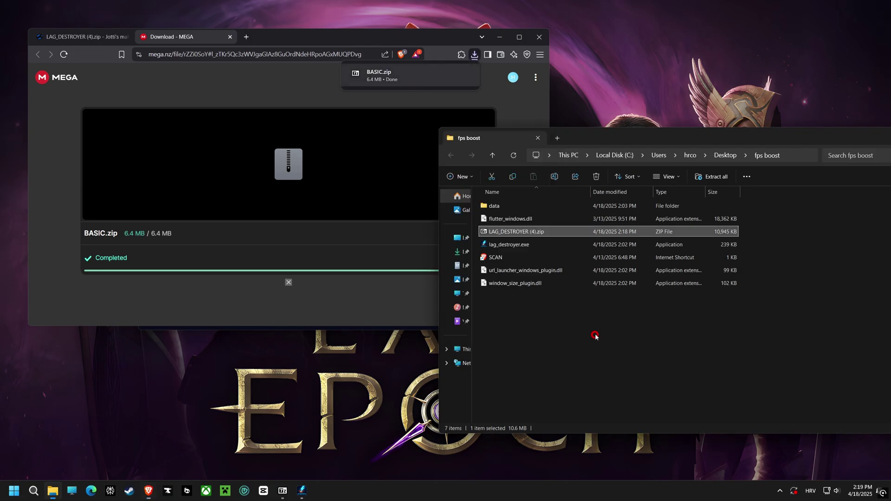
pyautogui.hotkey('ctrl', 'v')
# - Extract the BASIC folder from BASIC.zip into fps boost, open 1 - Start, and launch the restore point shortcut
pyautogui.doubleClick(504, 296)
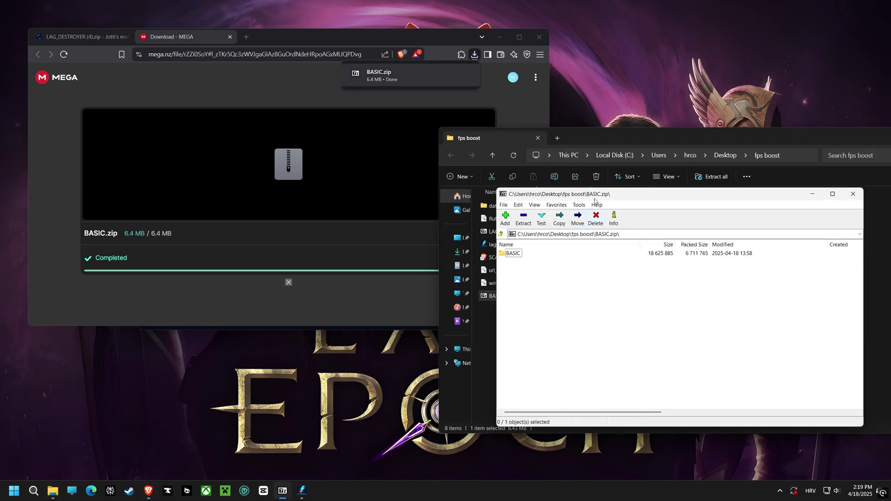
pyautogui.moveTo(595, 201); pyautogui.dragTo(667, 206)
pyautogui.moveTo(584, 259); pyautogui.dragTo(510, 324)
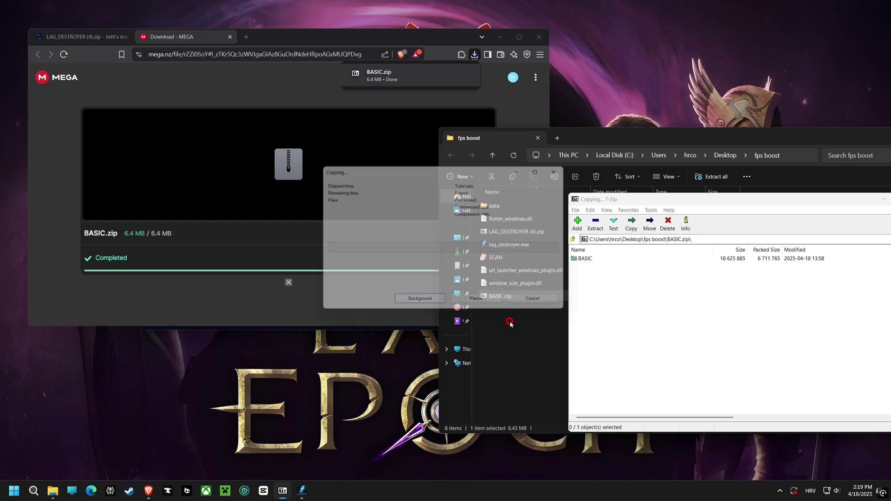
pyautogui.doubleClick(498, 309)
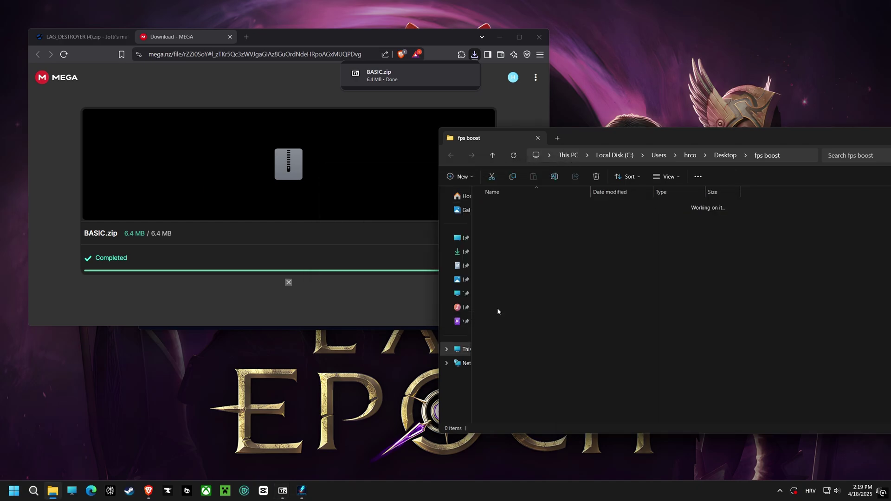
pyautogui.doubleClick(502, 205)
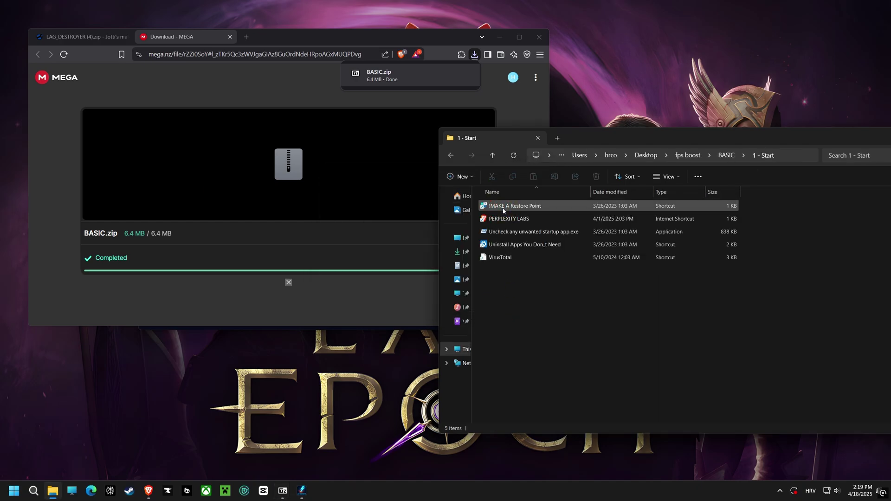
pyautogui.doubleClick(500, 206)
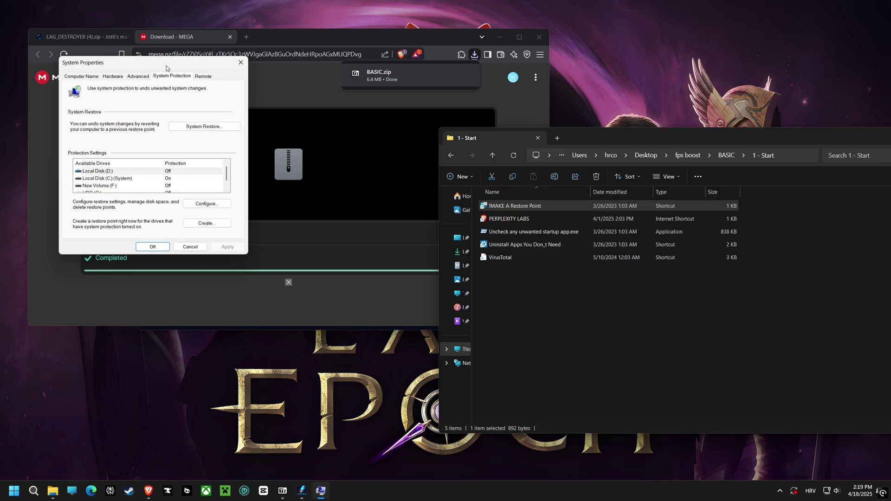
# - Create a restore point named 'before optimisation' for Local Disk (C:)
pyautogui.moveTo(167, 64); pyautogui.dragTo(538, 115)
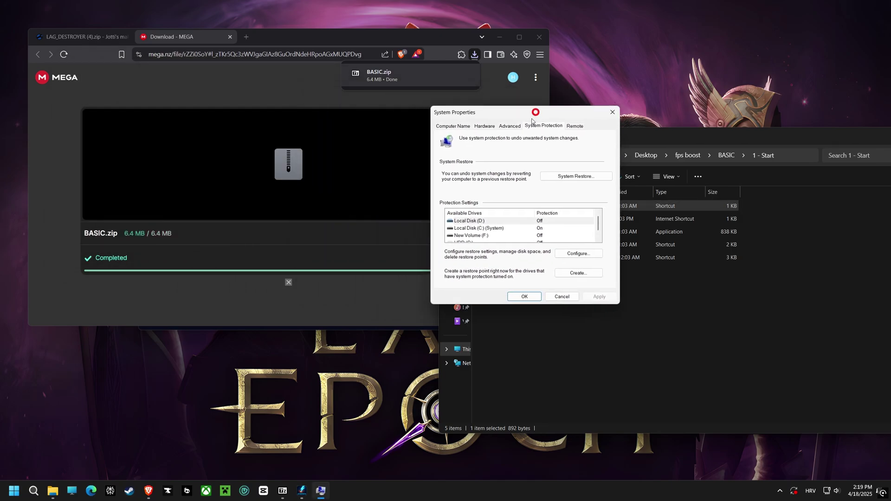
pyautogui.click(484, 228)
pyautogui.click(573, 274)
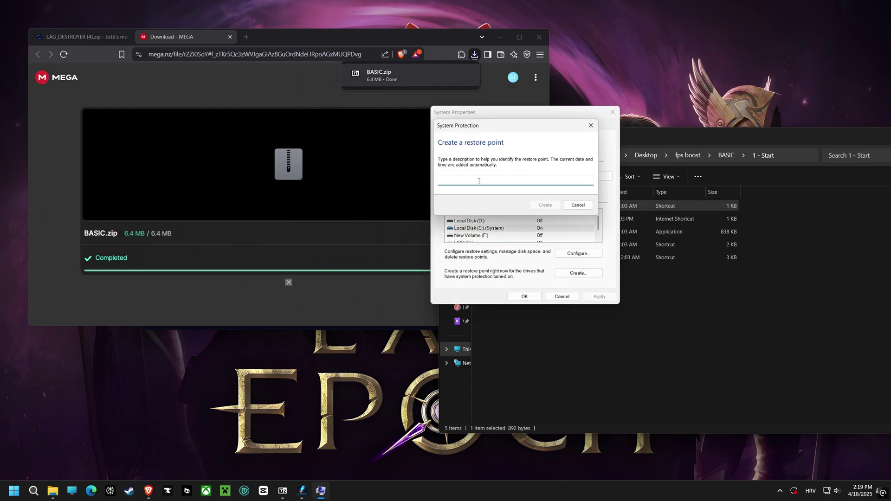
pyautogui.write('befor')
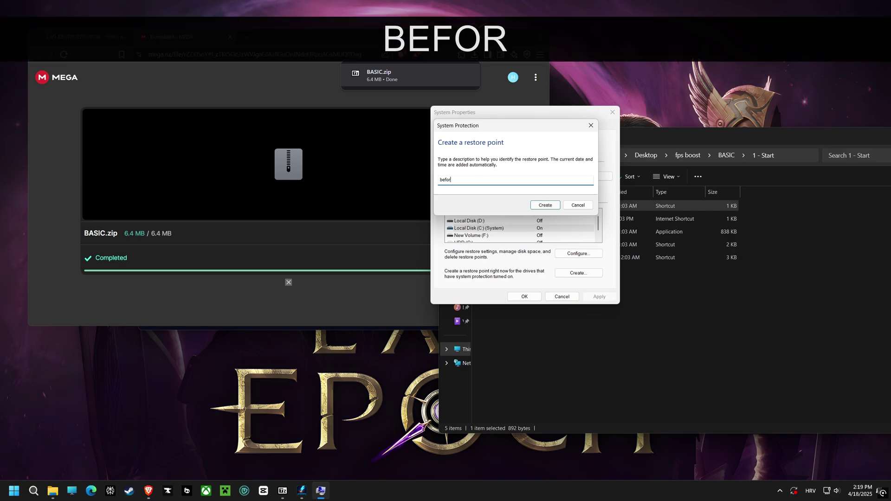
pyautogui.write('e optimisation')
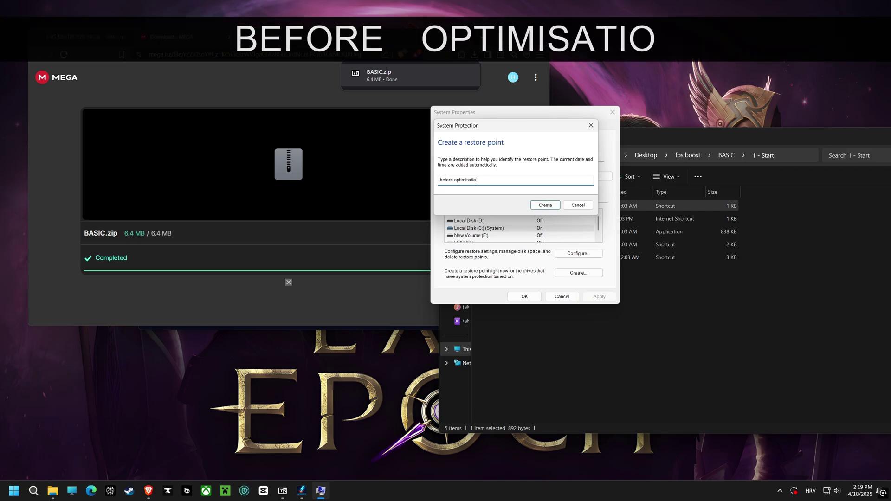
pyautogui.click(544, 206)
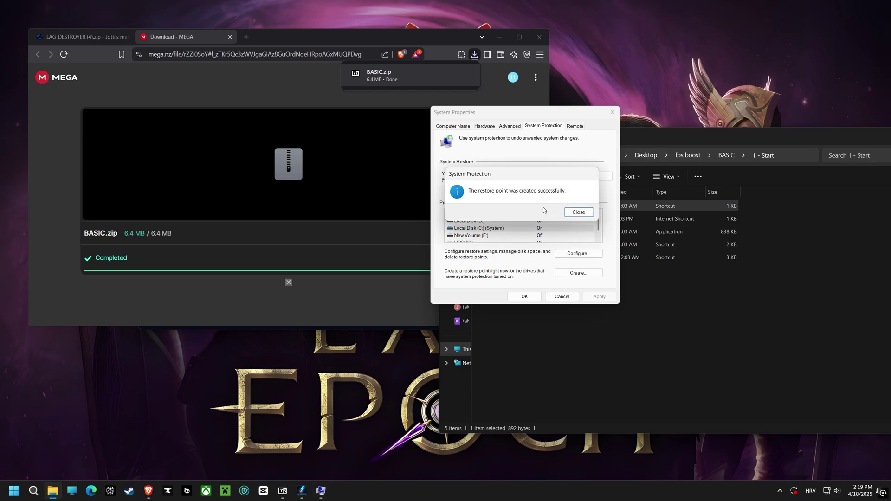
pyautogui.click(572, 212)
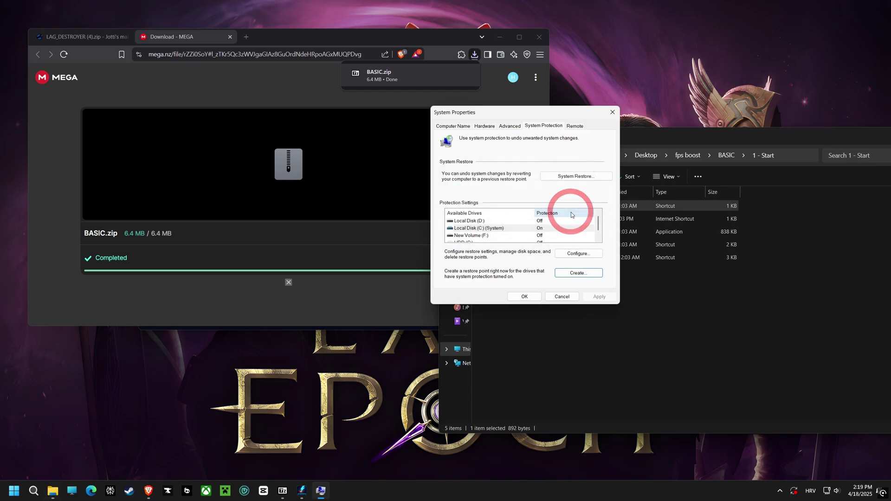
# - Open and close the System Restore wizard, then close System Properties
pyautogui.click(578, 177)
pyautogui.moveTo(472, 157); pyautogui.dragTo(333, 119)
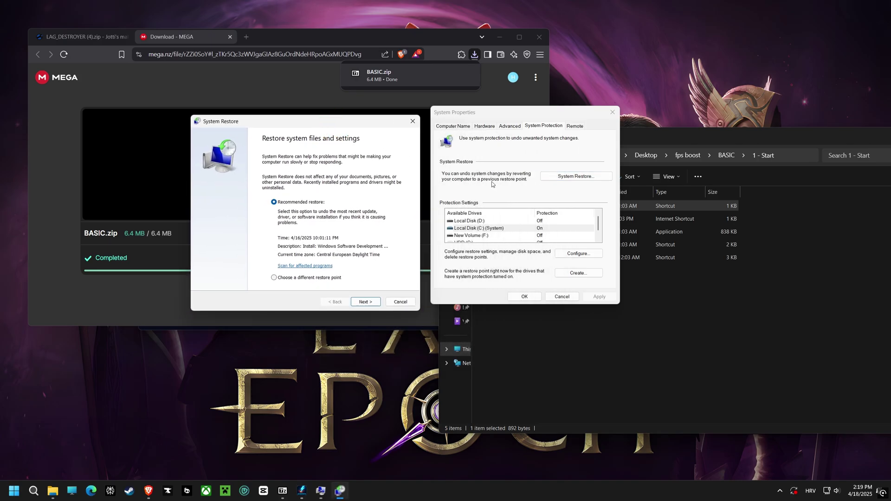
pyautogui.click(413, 121)
pyautogui.click(613, 112)
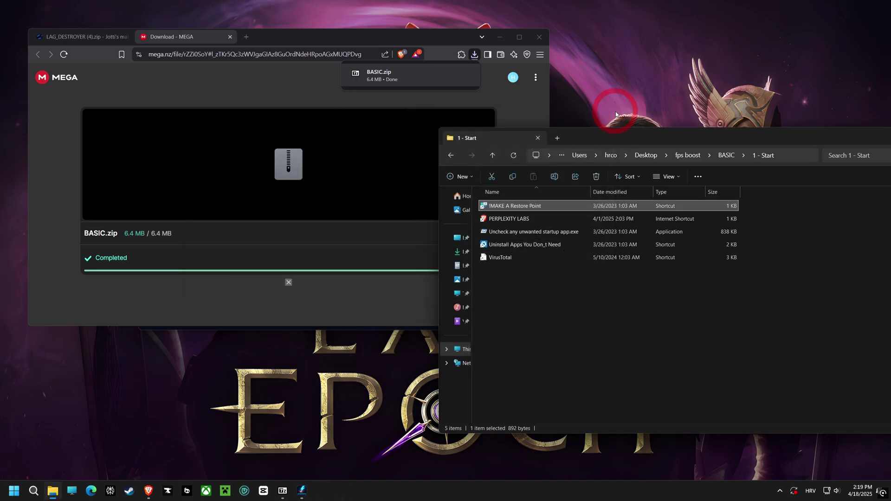
# - Launch Autoruns, untick the Microsoft Edge Active Setup startup entry, and close Autoruns
pyautogui.doubleClick(513, 232)
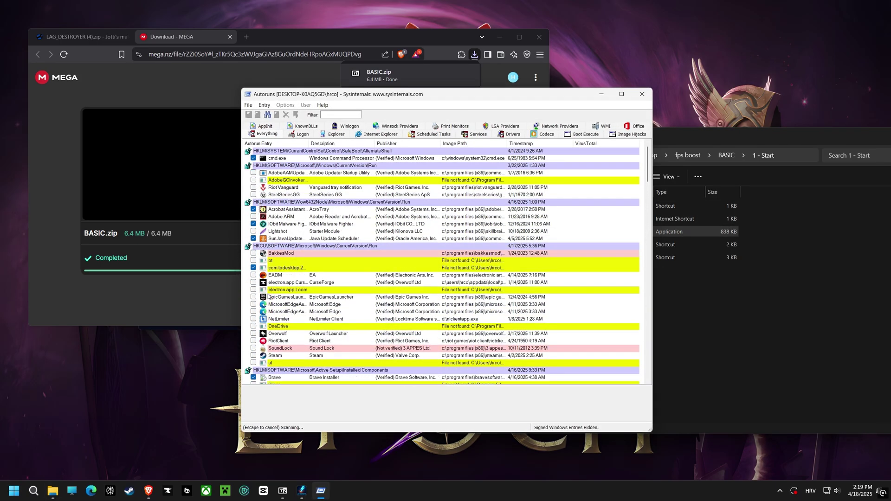
pyautogui.click(270, 291)
pyautogui.scroll(-3, 270, 297)
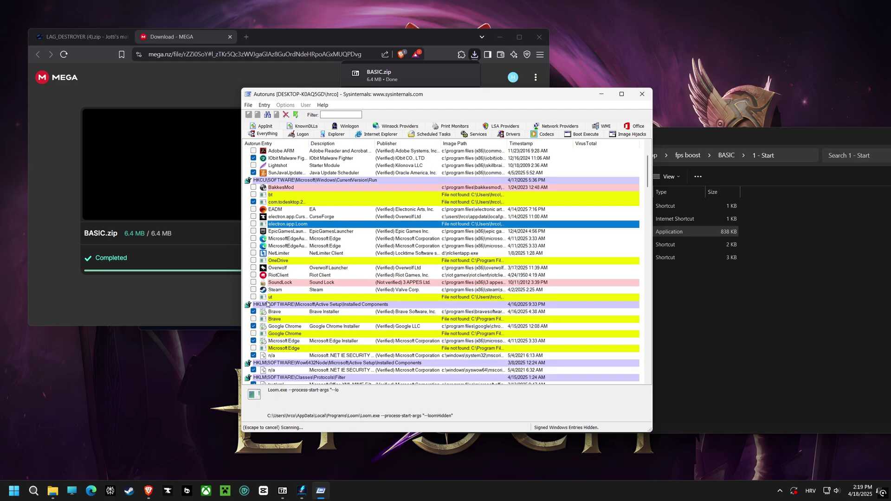
pyautogui.click(254, 341)
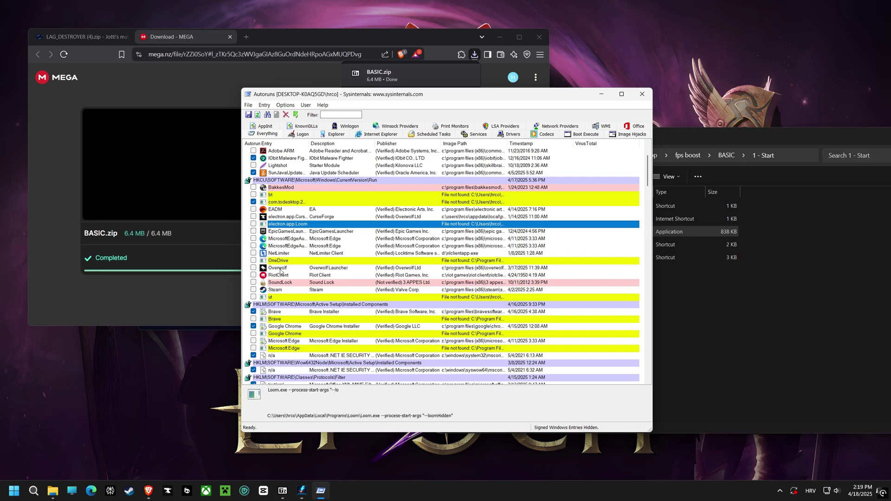
pyautogui.click(641, 94)
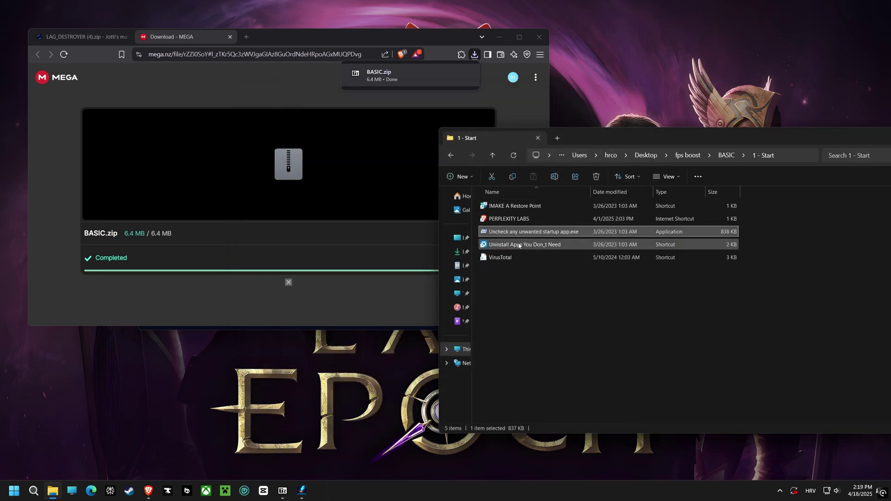
# - Open Installed apps, pick Uninstall for Adobe Photoshop 2021, then close Settings and return to BASIC
pyautogui.click(518, 246)
pyautogui.doubleClick(517, 246)
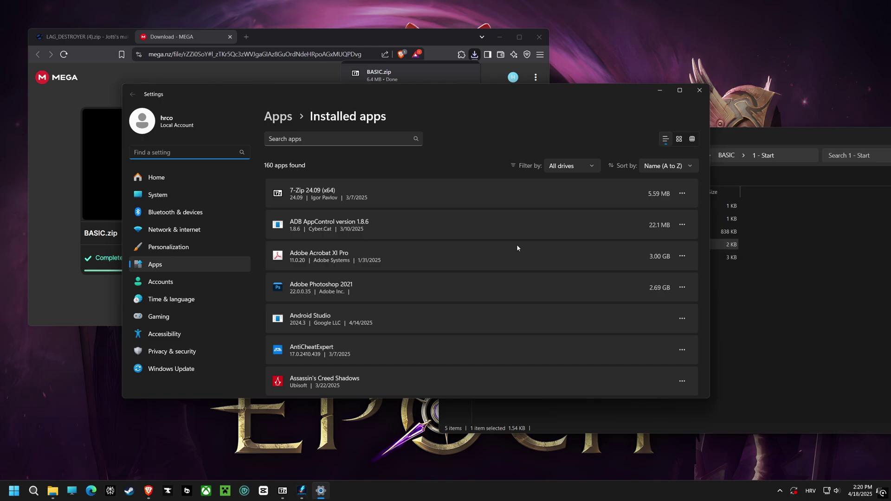
pyautogui.click(682, 287)
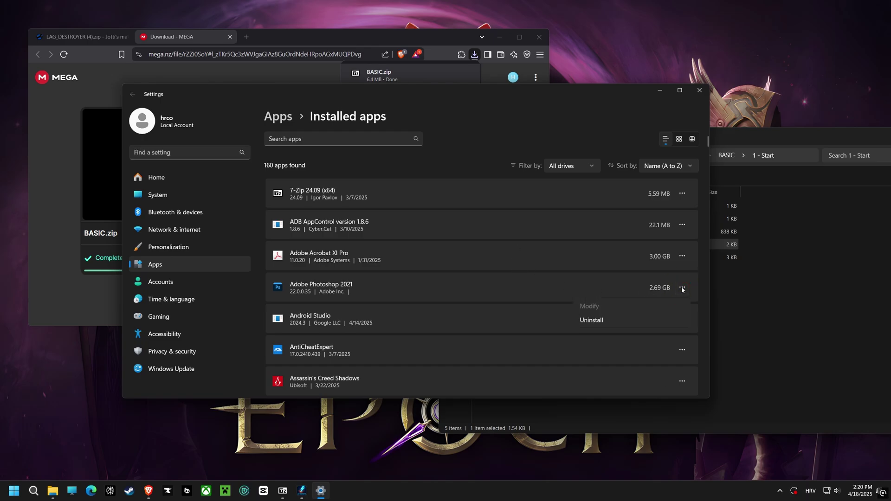
pyautogui.click(597, 320)
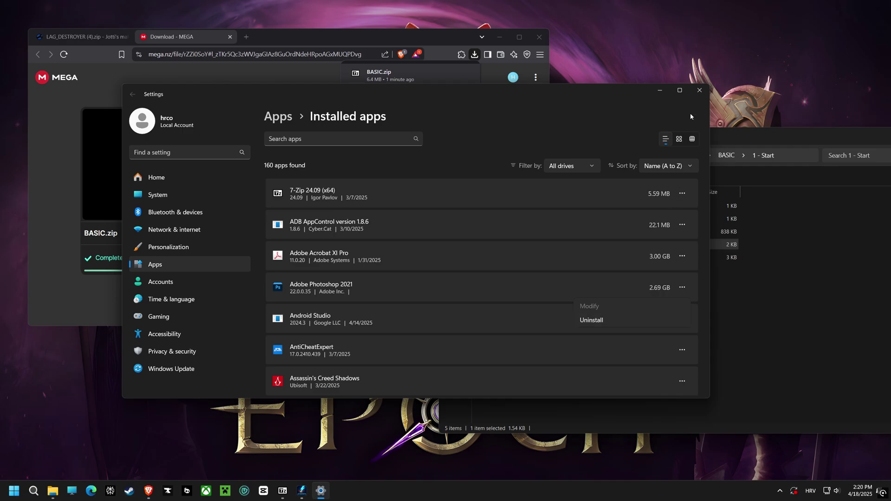
pyautogui.click(700, 90)
pyautogui.click(451, 155)
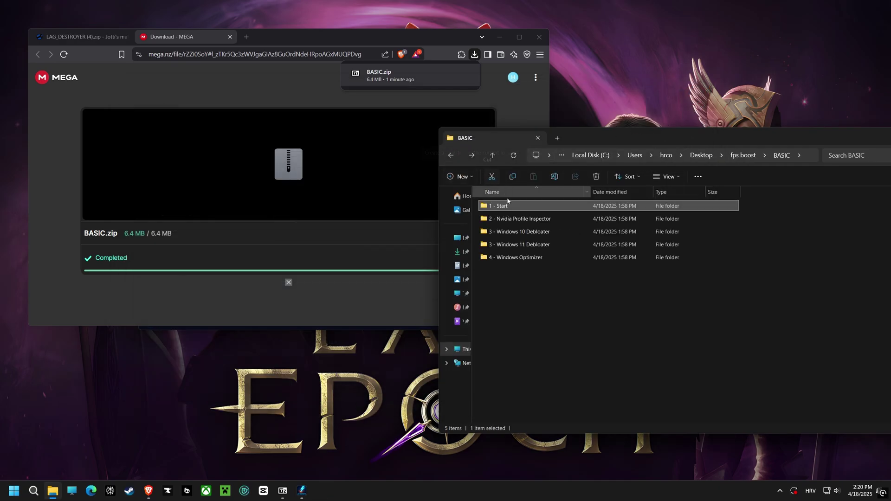
# - Import IABDO Free Settings V2.nip into NVIDIA Profile Inspector, apply the changes, and close it
pyautogui.doubleClick(510, 217)
pyautogui.doubleClick(509, 219)
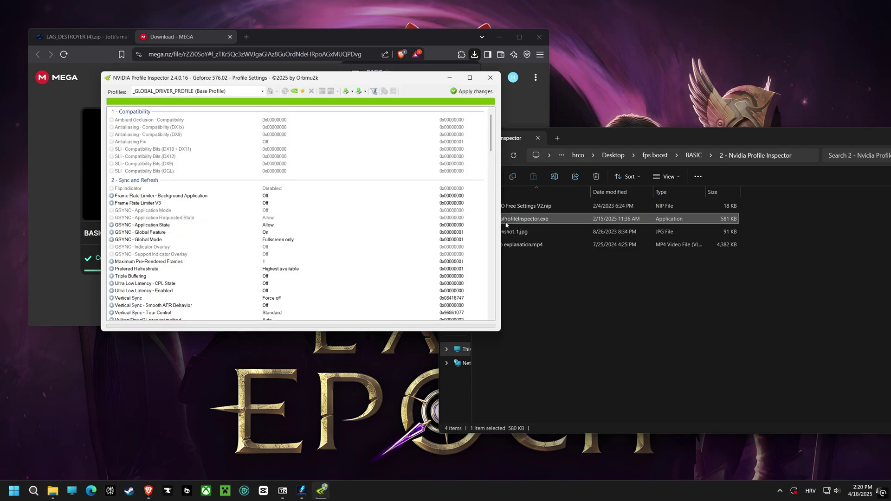
pyautogui.click(527, 205)
pyautogui.moveTo(436, 178); pyautogui.dragTo(350, 180)
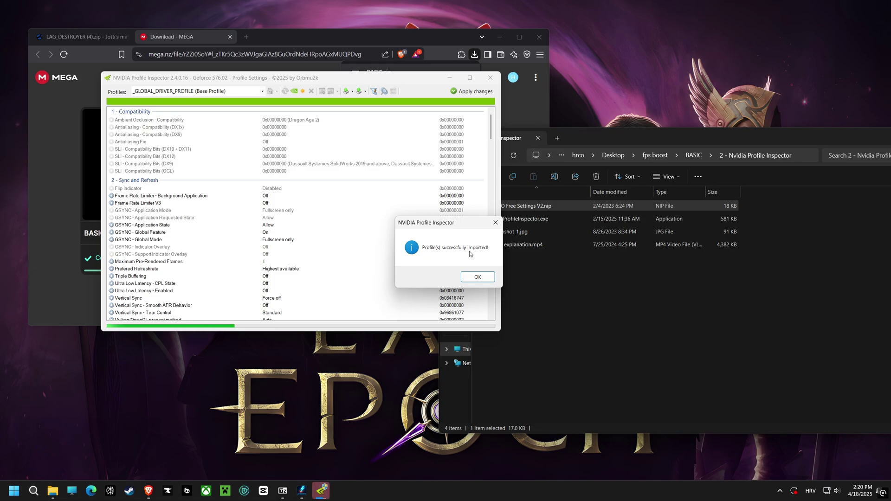
pyautogui.click(478, 277)
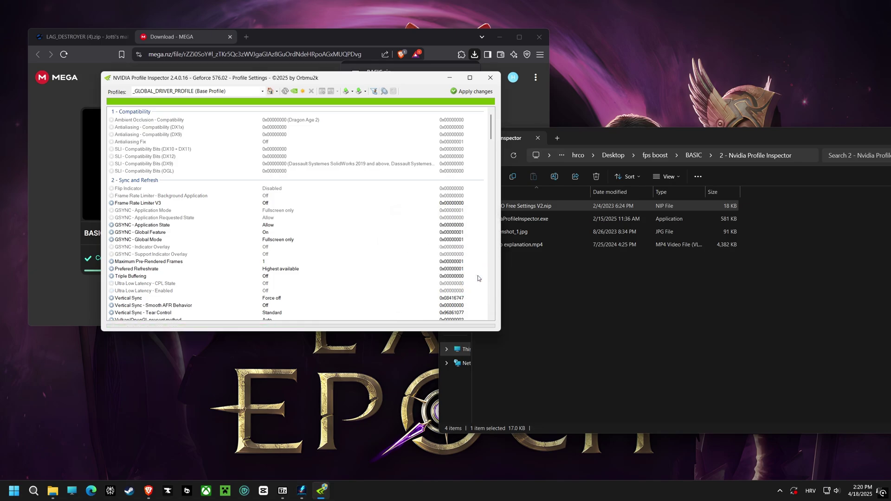
pyautogui.click(467, 93)
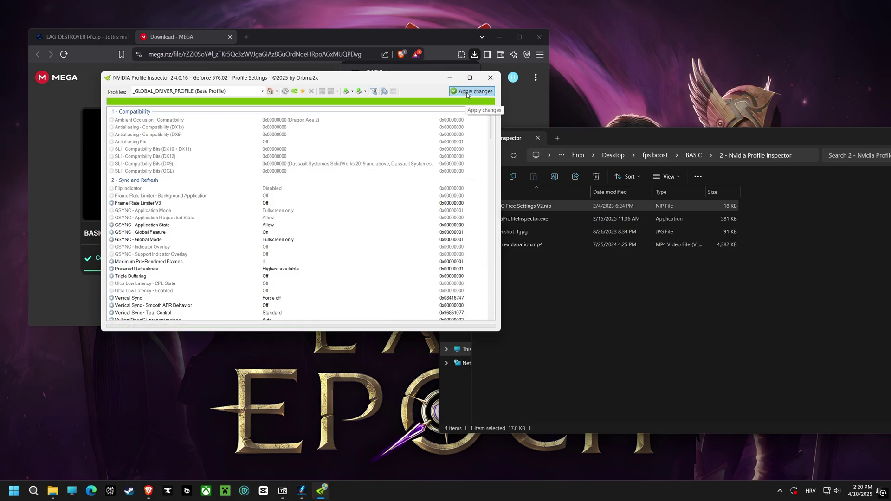
pyautogui.click(490, 78)
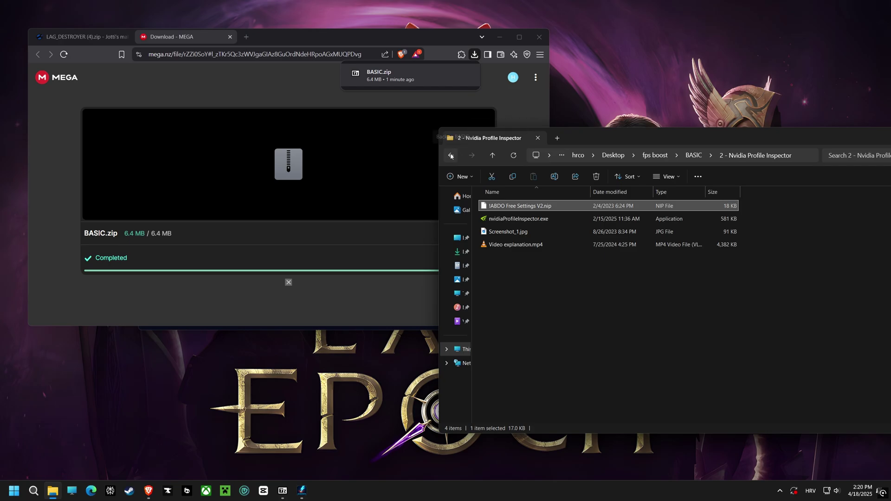
# - Run Run.bat from the 3 - Windows 11 Debloater\Win11Debloat-master folder
pyautogui.click(450, 156)
pyautogui.doubleClick(519, 246)
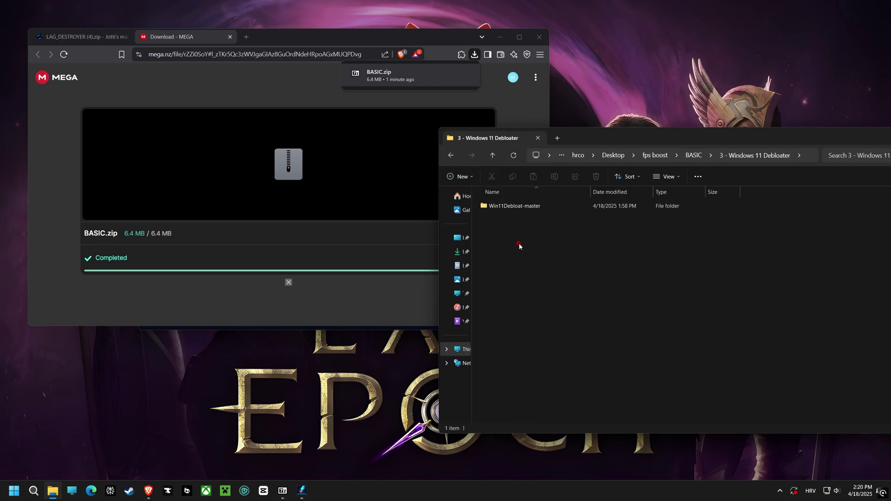
pyautogui.doubleClick(511, 207)
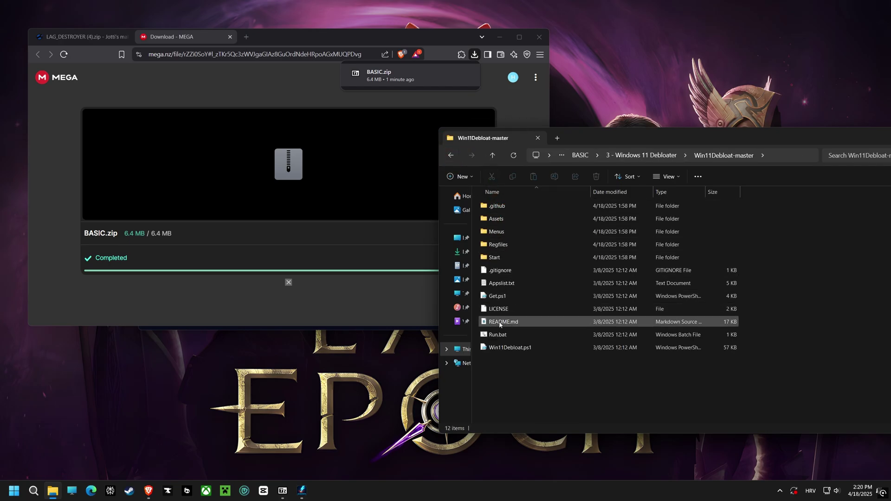
pyautogui.click(494, 335)
pyautogui.doubleClick(494, 335)
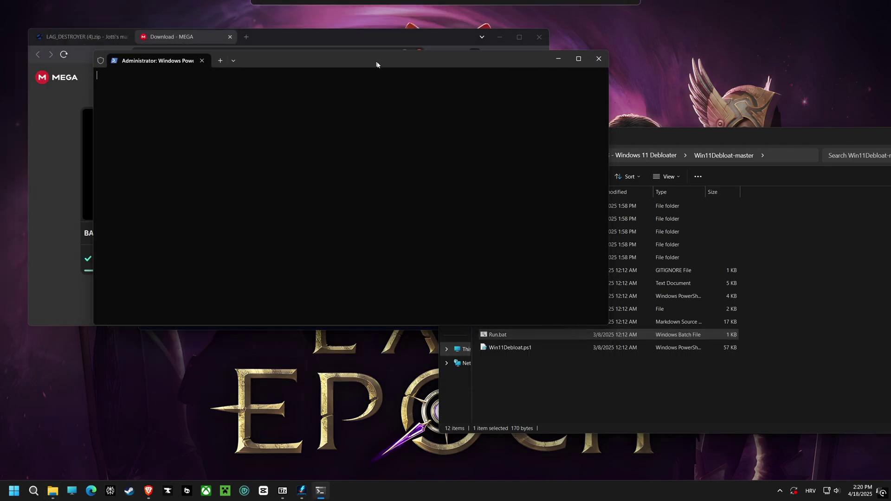
# - Choose option 1, Default Mode, and apply the default debloat changes
pyautogui.press('Return')
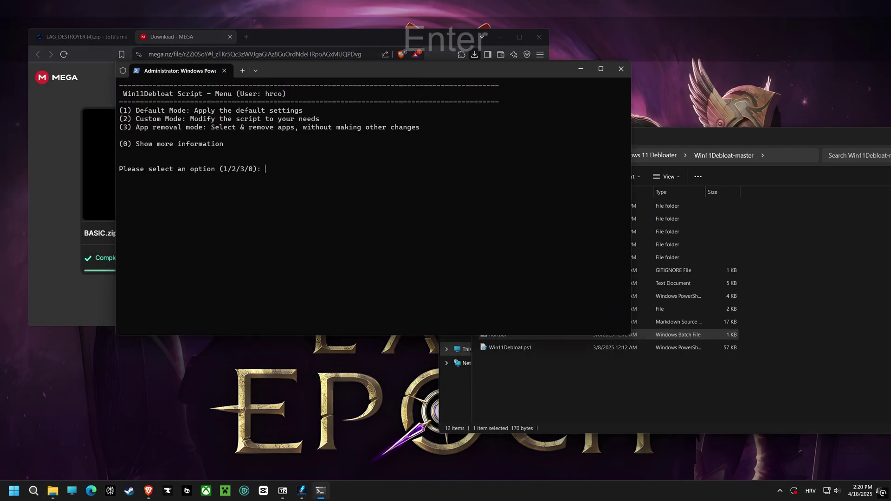
pyautogui.write('1')
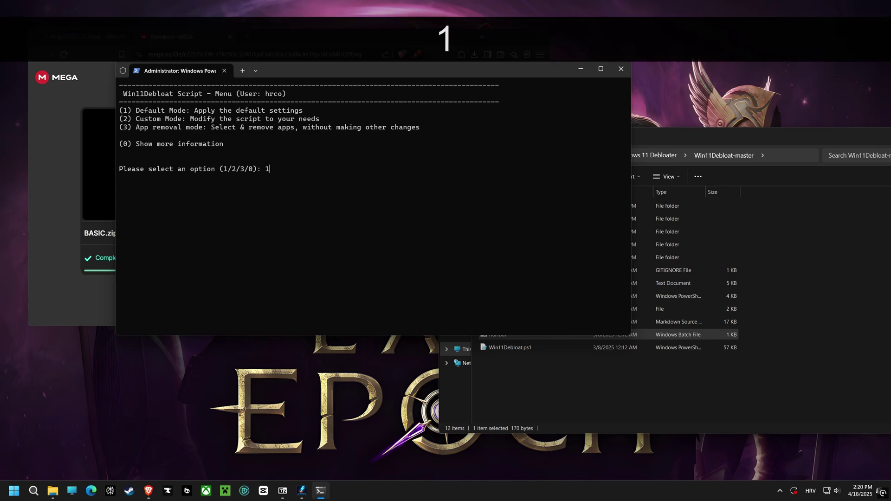
pyautogui.press('Return')
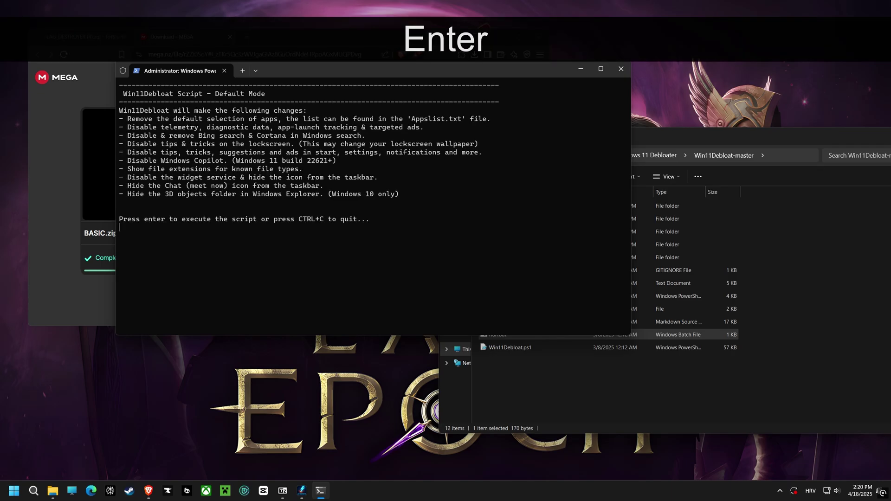
pyautogui.press('Return')
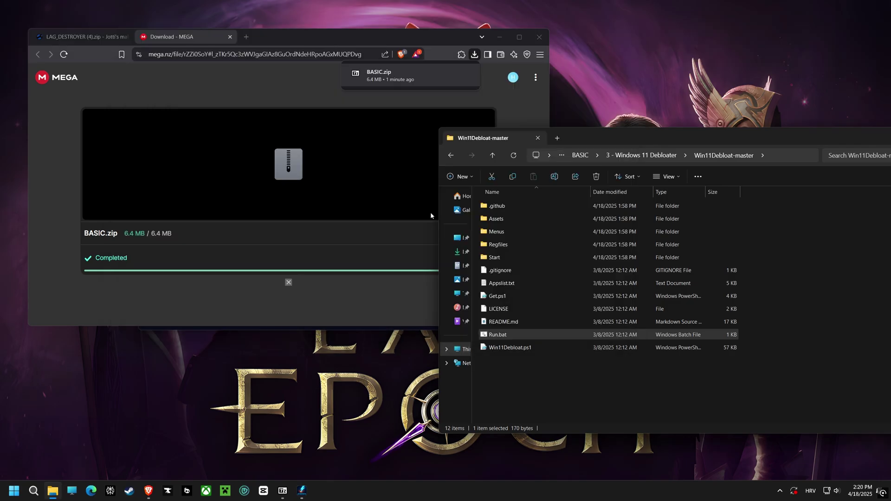
# - Launch Optimizer from the 4 - Windows Optimizer folder, leaving Optimize Performance on in General
pyautogui.click(453, 155)
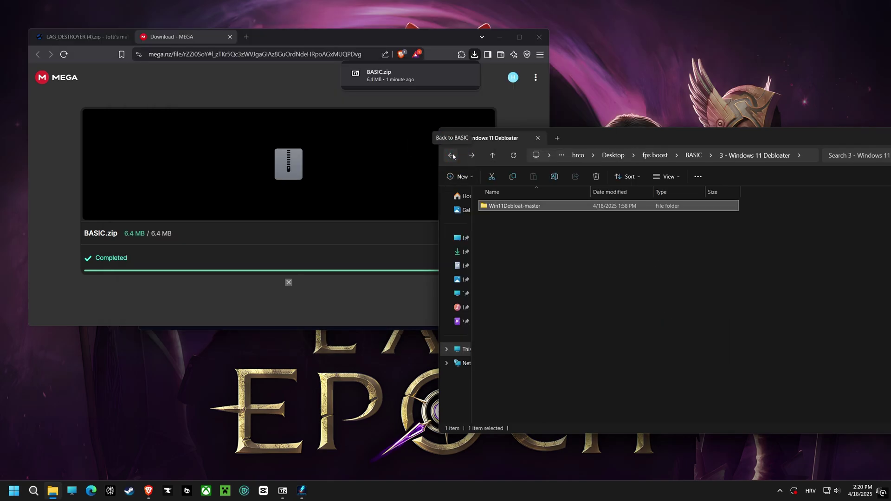
pyautogui.click(452, 156)
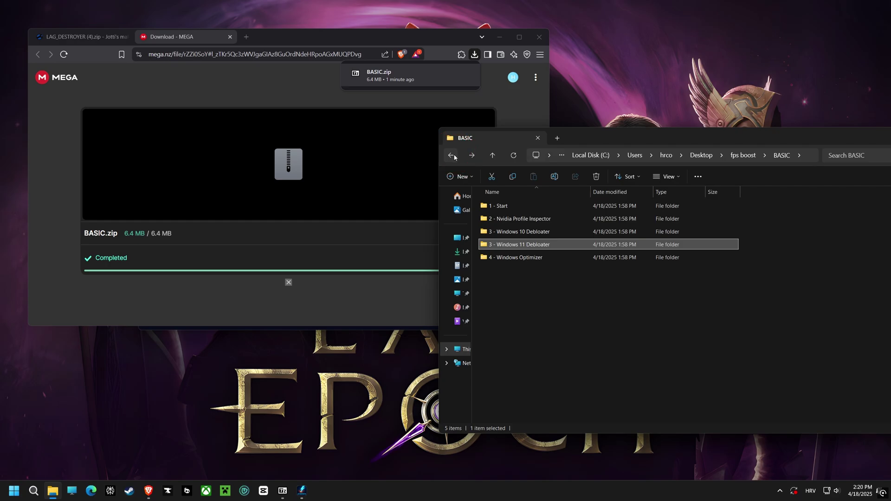
pyautogui.doubleClick(521, 256)
pyautogui.doubleClick(508, 219)
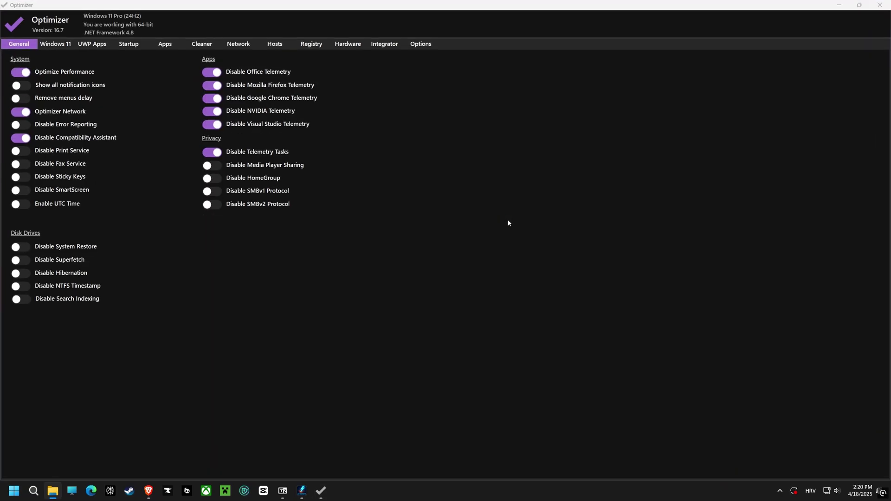
pyautogui.click(21, 73)
pyautogui.click(22, 72)
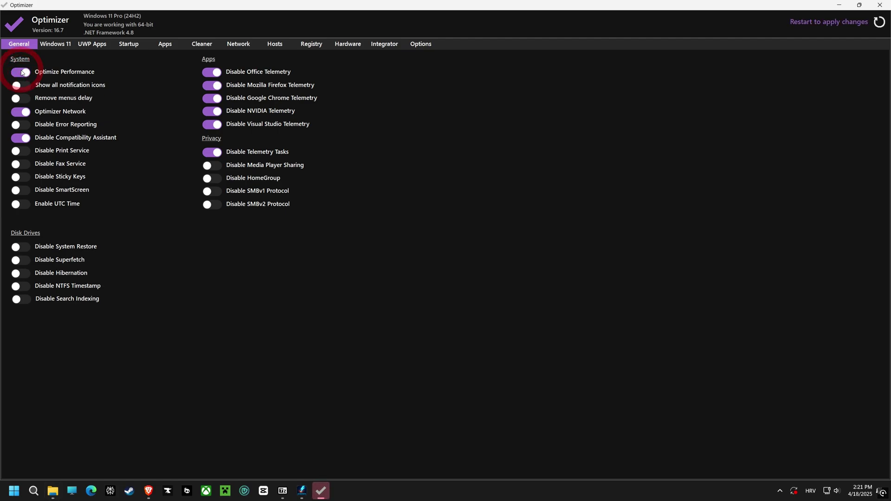